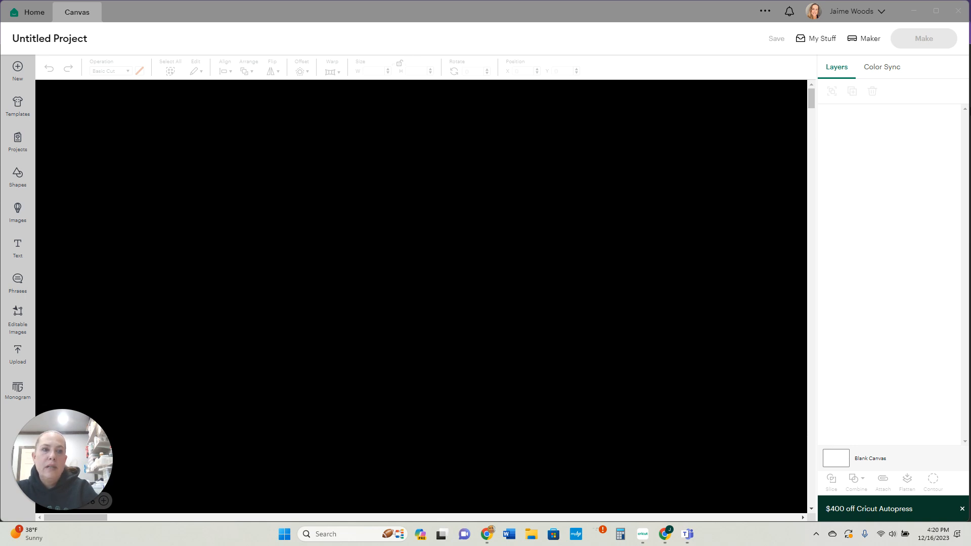
Step: Browse the ready-made community projects in the project library
{"action": "left_click", "coordinate": [19, 69]}
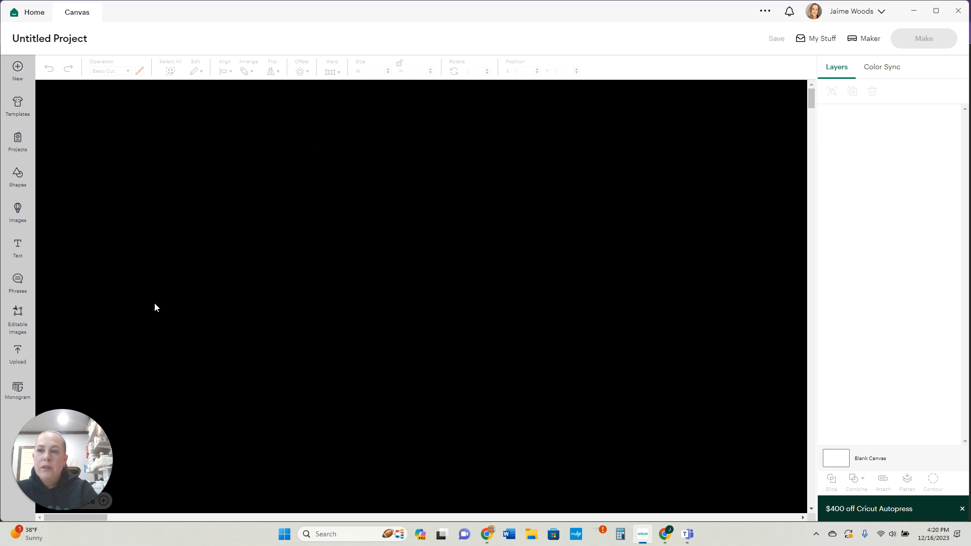
{"action": "scroll", "coordinate": [306, 294], "scroll_direction": "down", "scroll_amount": 3}
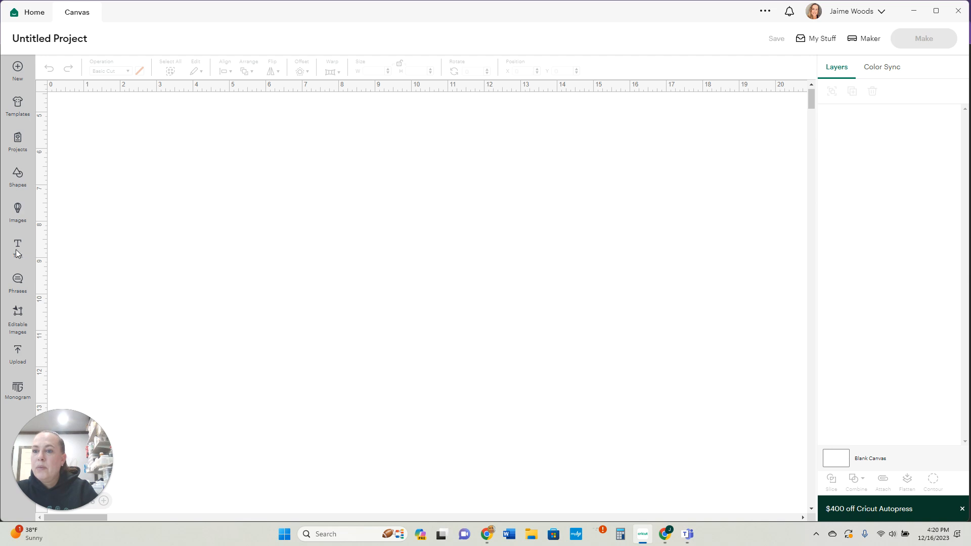
{"action": "left_click", "coordinate": [16, 142]}
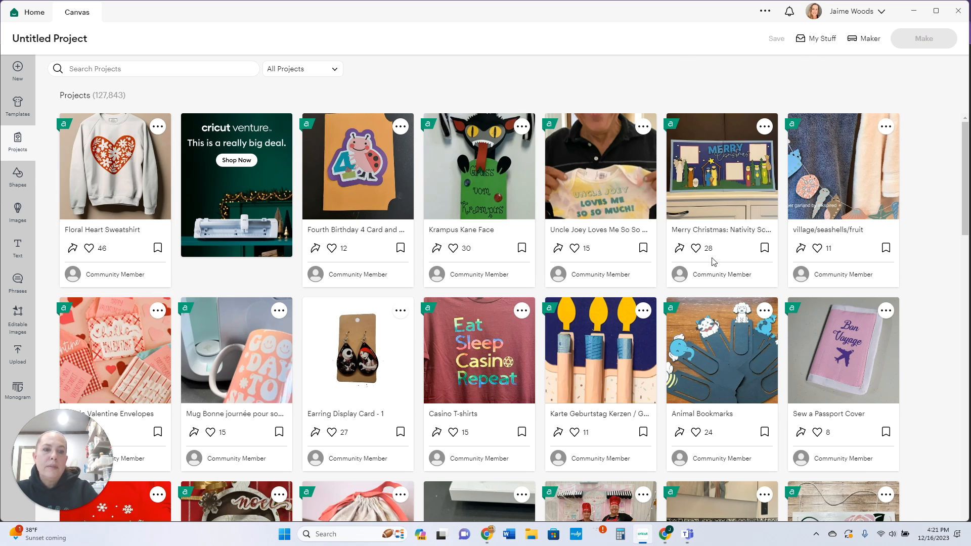
{"action": "scroll", "coordinate": [680, 303], "scroll_direction": "down", "scroll_amount": 3}
{"action": "scroll", "coordinate": [680, 305], "scroll_direction": "down", "scroll_amount": 5}
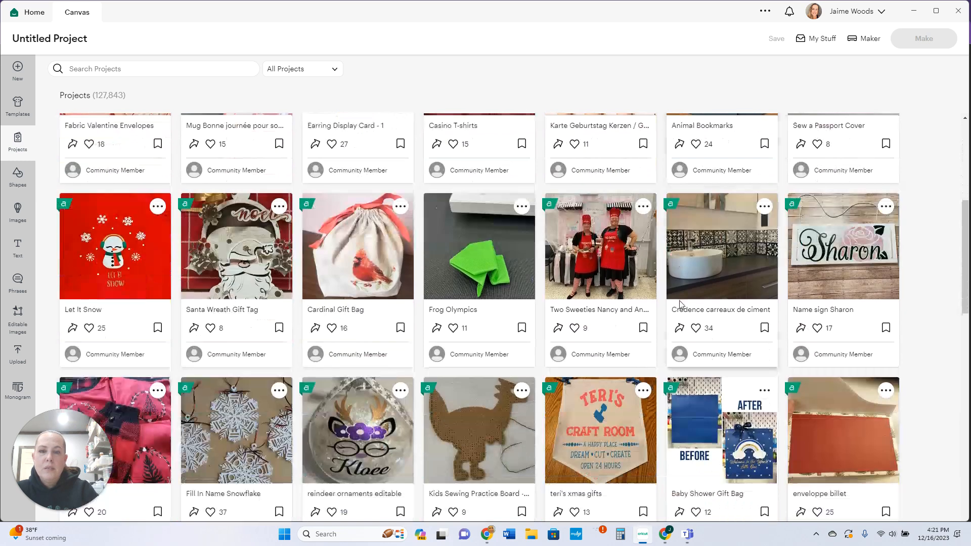
{"action": "scroll", "coordinate": [679, 301], "scroll_direction": "down", "scroll_amount": 2}
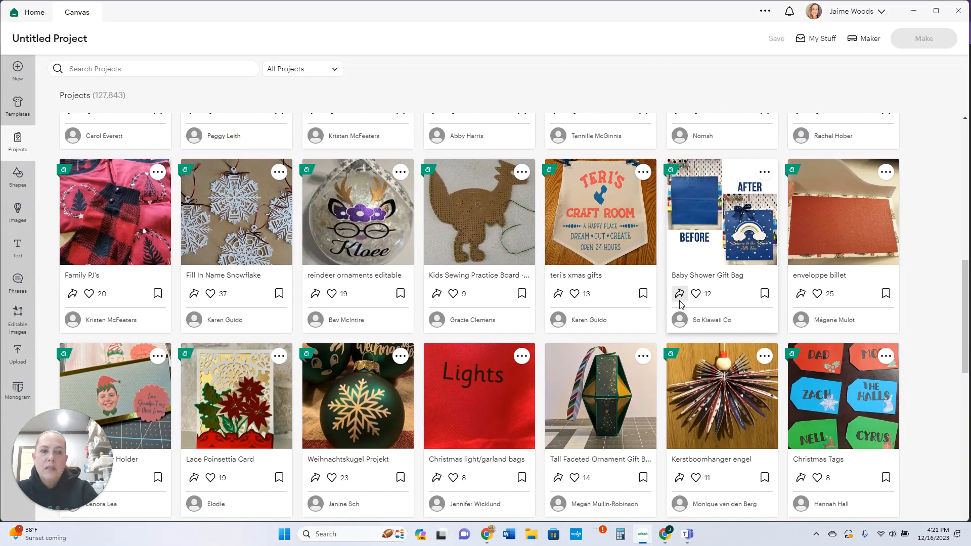
{"action": "scroll", "coordinate": [680, 304], "scroll_direction": "down", "scroll_amount": 2}
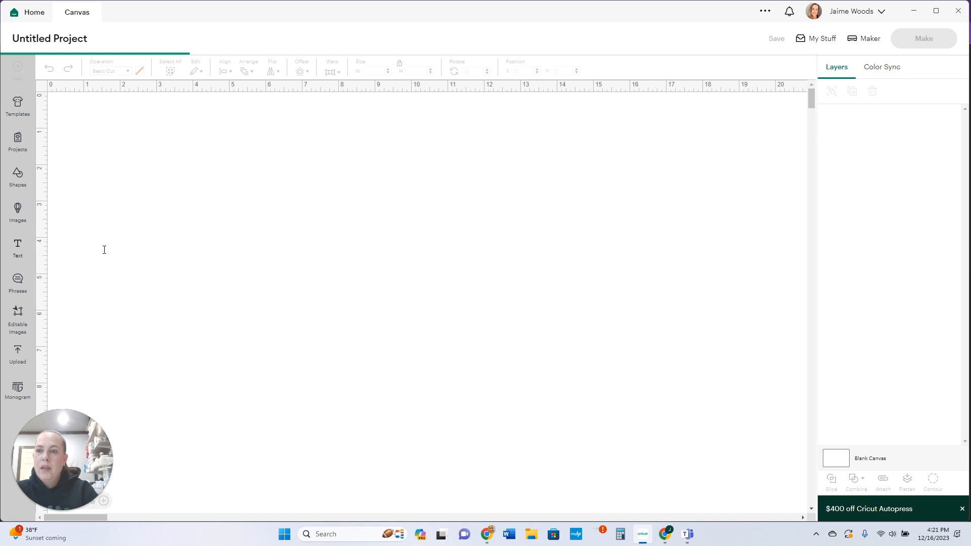
Step: Add a text object reading "Mom Boss Custom Designs" with the business phone number on a second line
{"action": "left_click", "coordinate": [104, 250]}
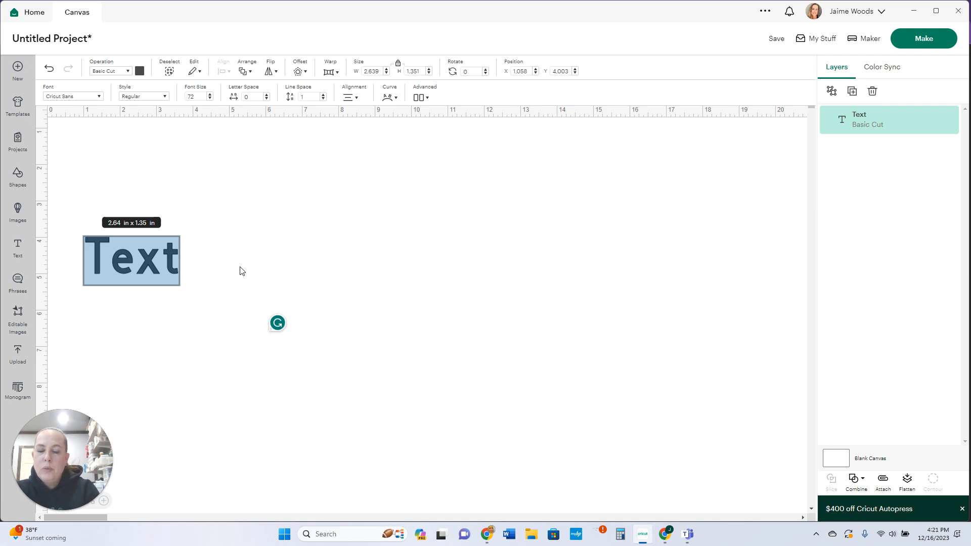
{"action": "type", "text": "Mom"}
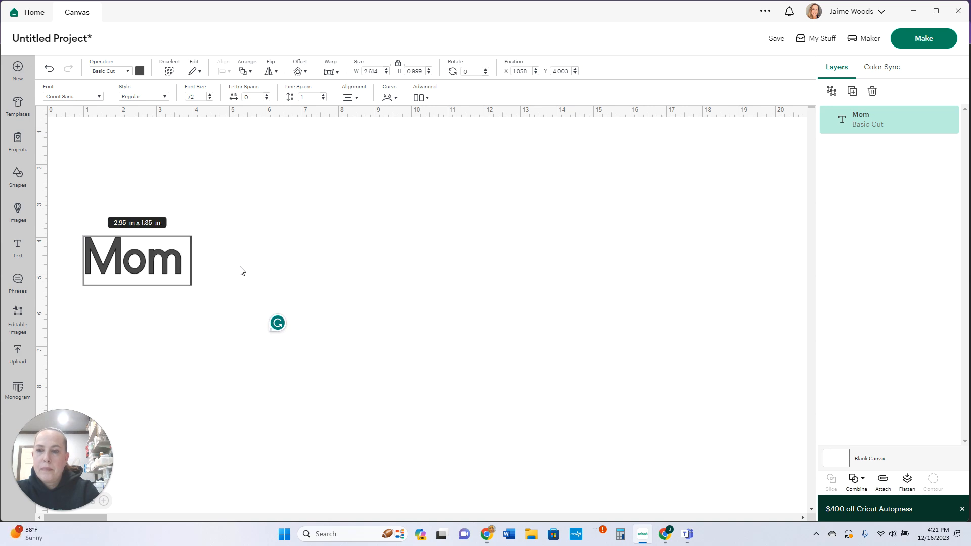
{"action": "type", "text": " Boss Custom De"}
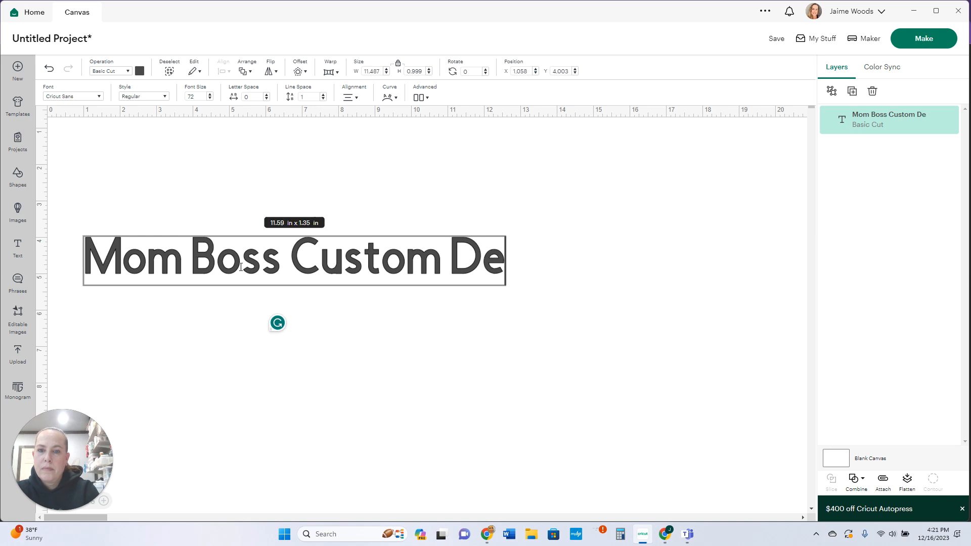
{"action": "type", "text": "signs"}
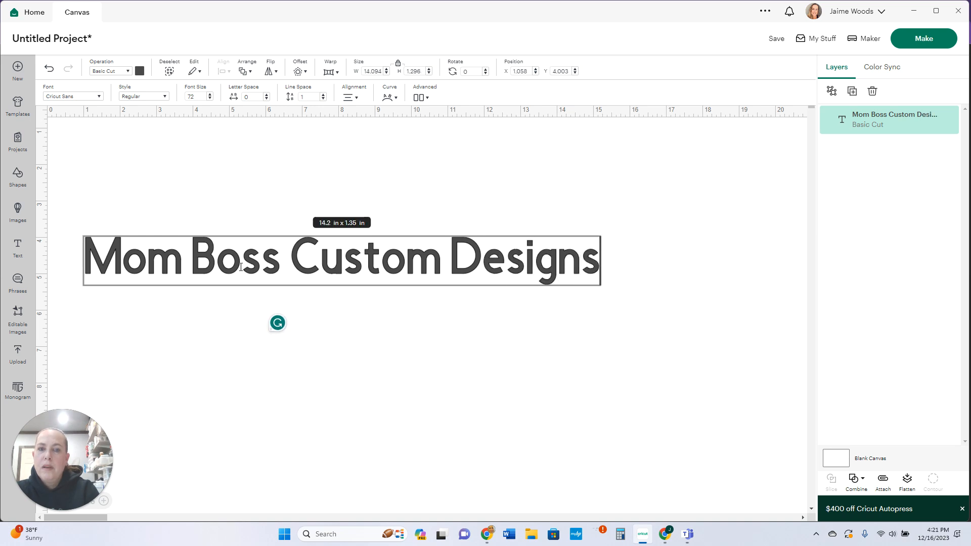
{"action": "key", "text": "Return"}
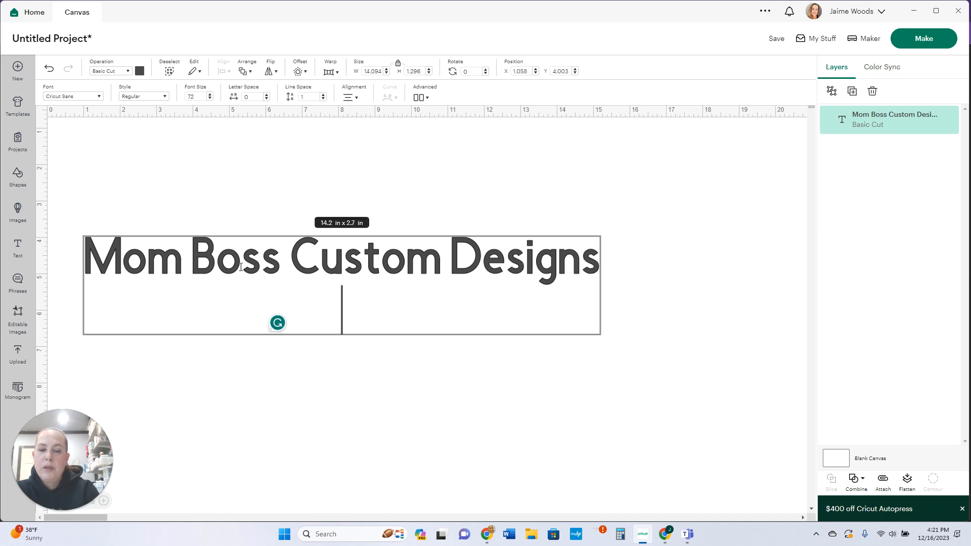
{"action": "type", "text": "505"}
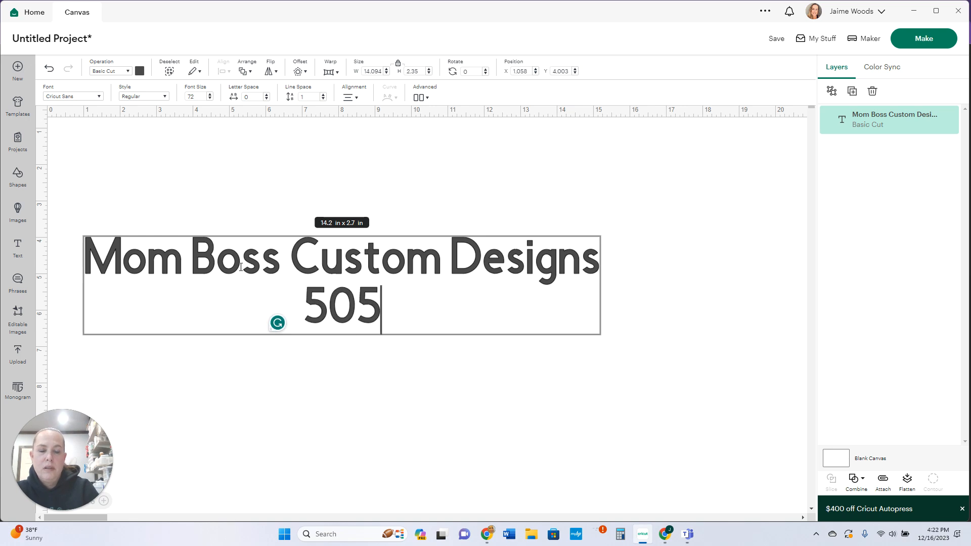
{"action": "type", "text": "-"}
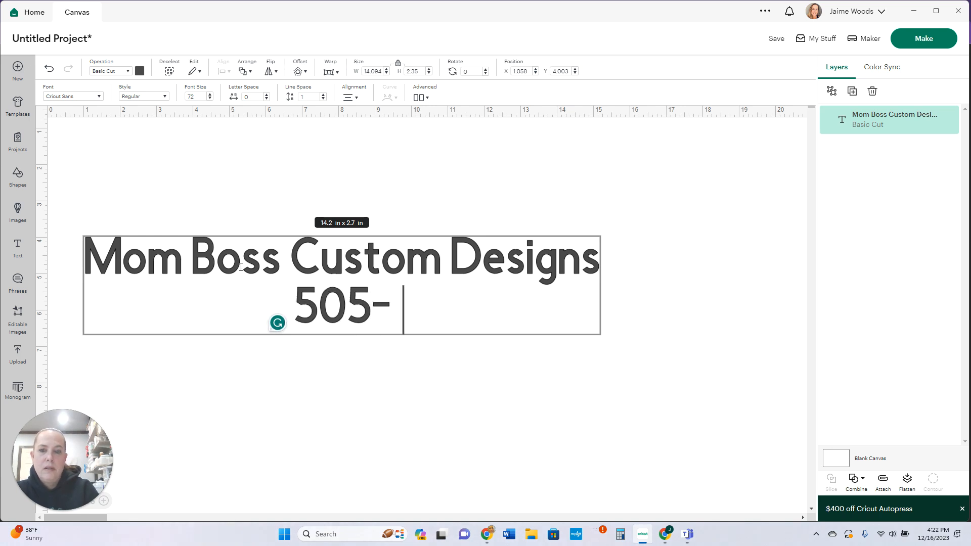
{"action": "type", "text": "555-5555"}
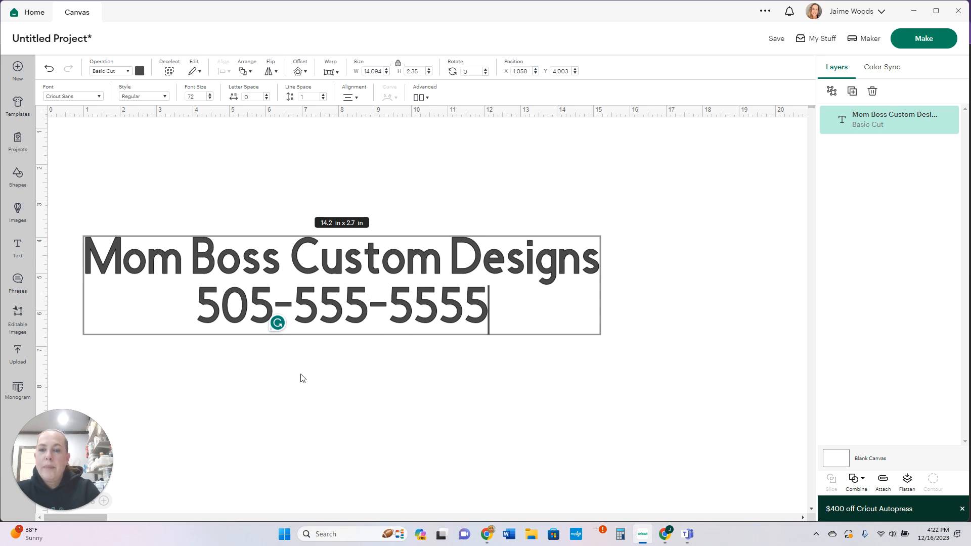
{"action": "left_click", "coordinate": [340, 364]}
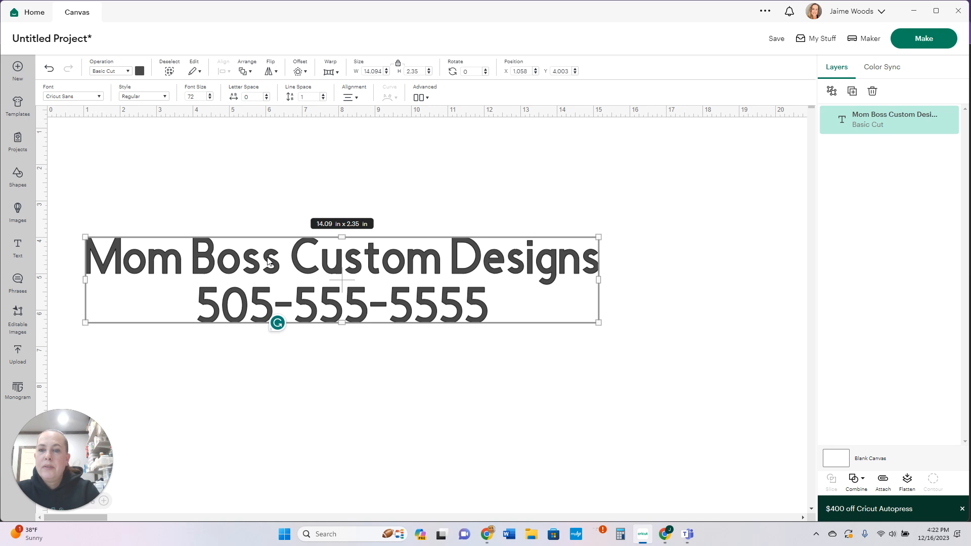
Step: Look through the Cricut, system, bookmarked and recently used fonts available for the text
{"action": "left_click", "coordinate": [75, 97]}
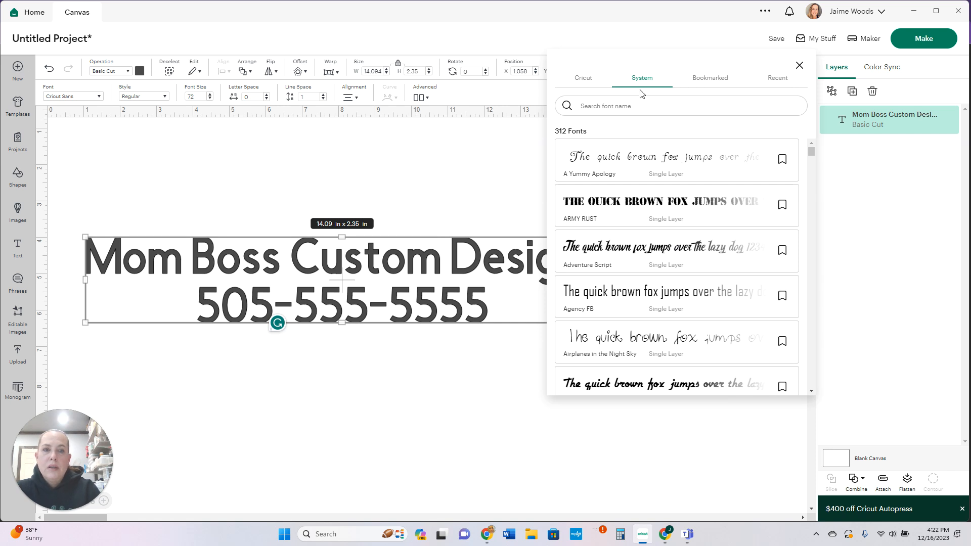
{"action": "left_click", "coordinate": [583, 80]}
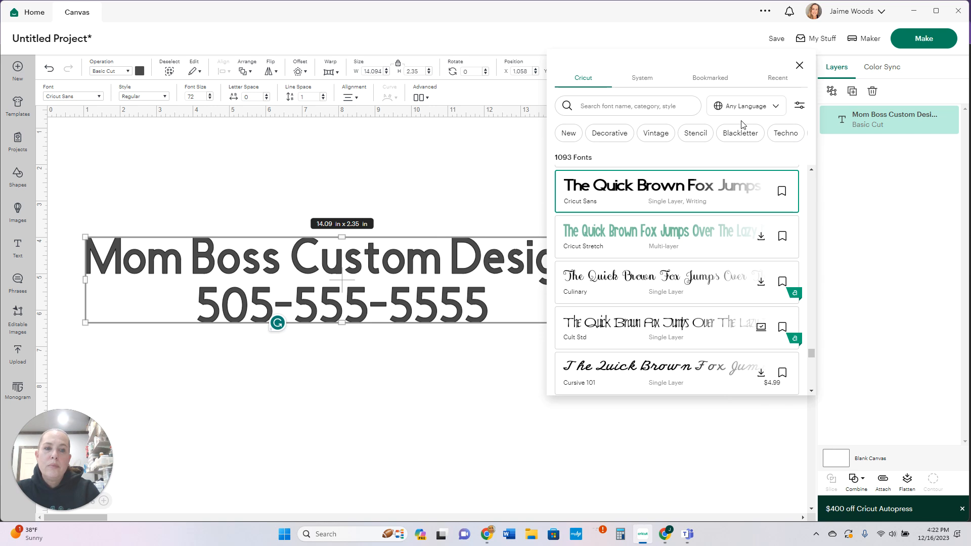
{"action": "left_click", "coordinate": [642, 81]}
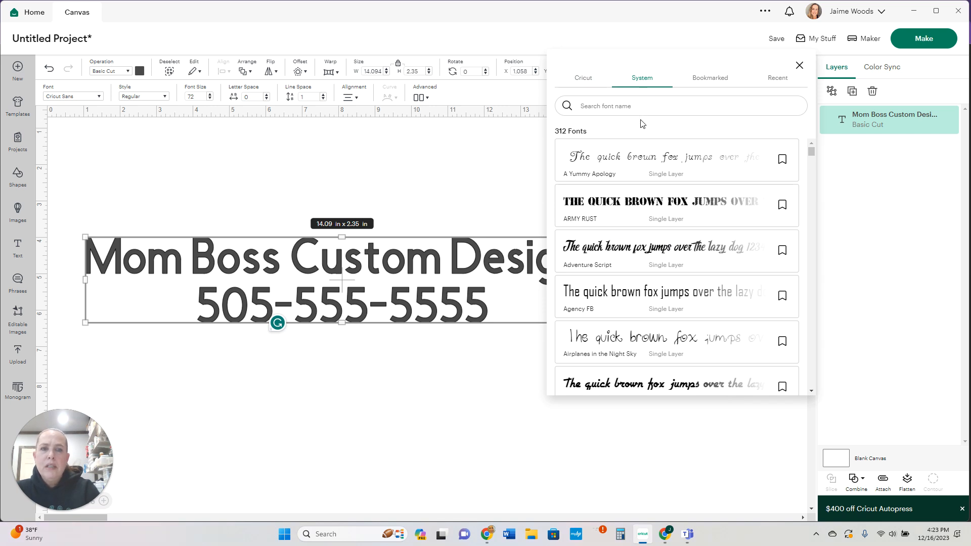
{"action": "scroll", "coordinate": [617, 253], "scroll_direction": "down", "scroll_amount": 3}
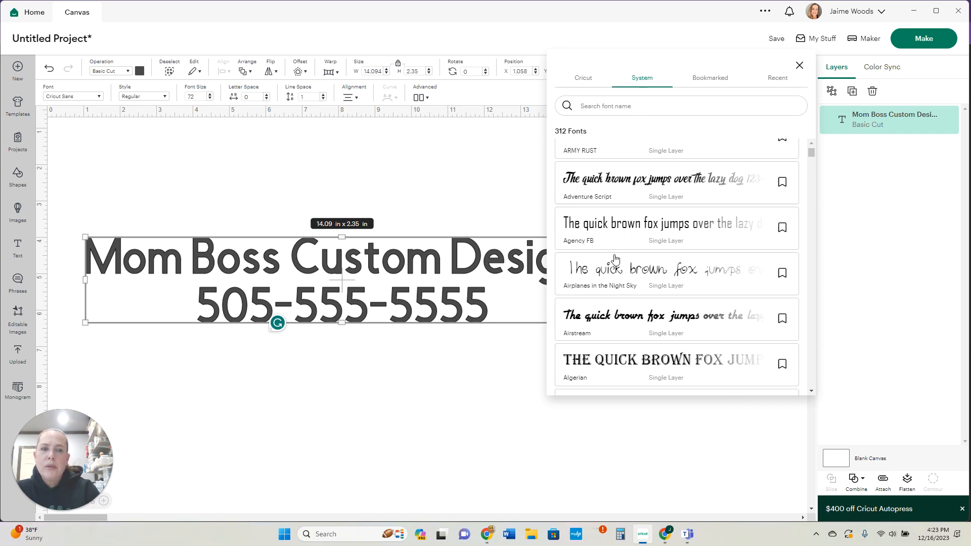
{"action": "scroll", "coordinate": [615, 260], "scroll_direction": "down", "scroll_amount": 5}
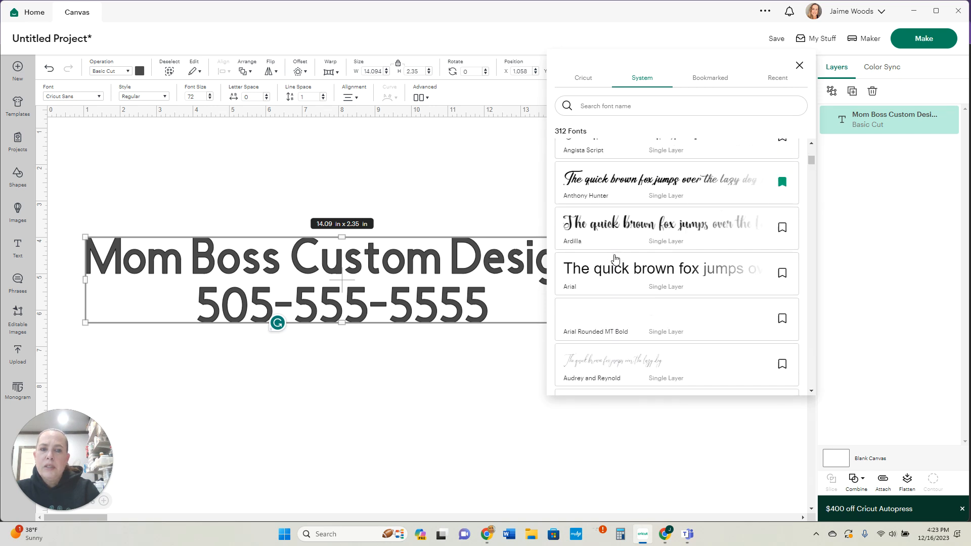
{"action": "scroll", "coordinate": [615, 259], "scroll_direction": "down", "scroll_amount": 2}
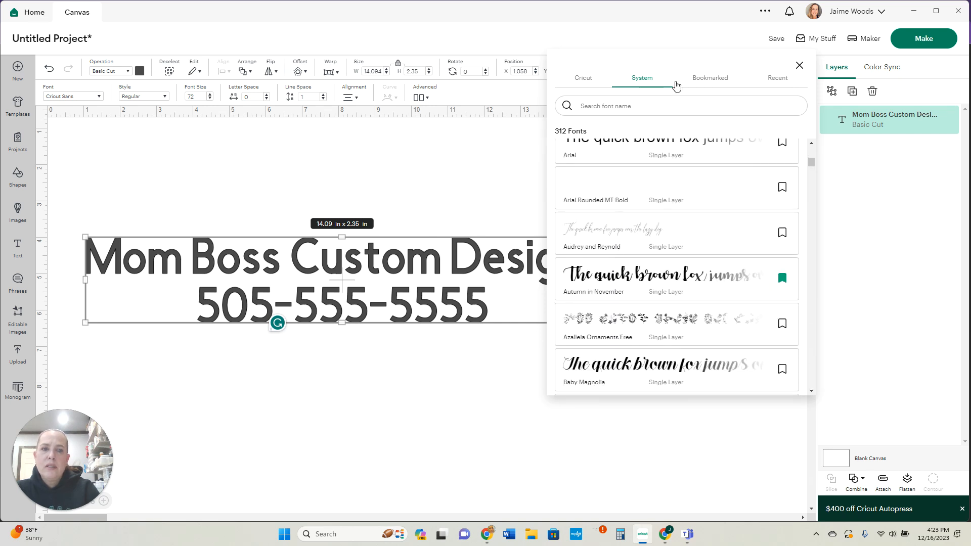
{"action": "left_click", "coordinate": [709, 81]}
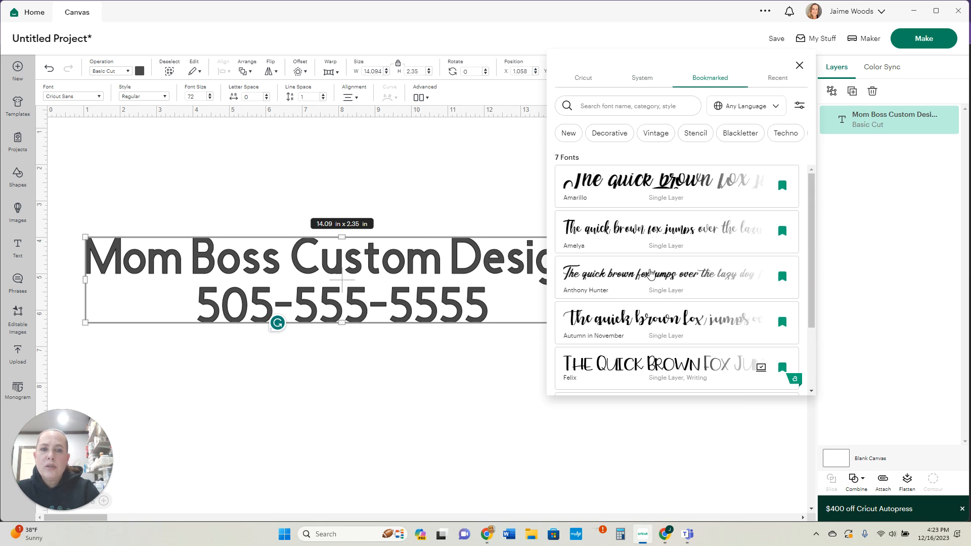
{"action": "scroll", "coordinate": [663, 222], "scroll_direction": "down", "scroll_amount": 3}
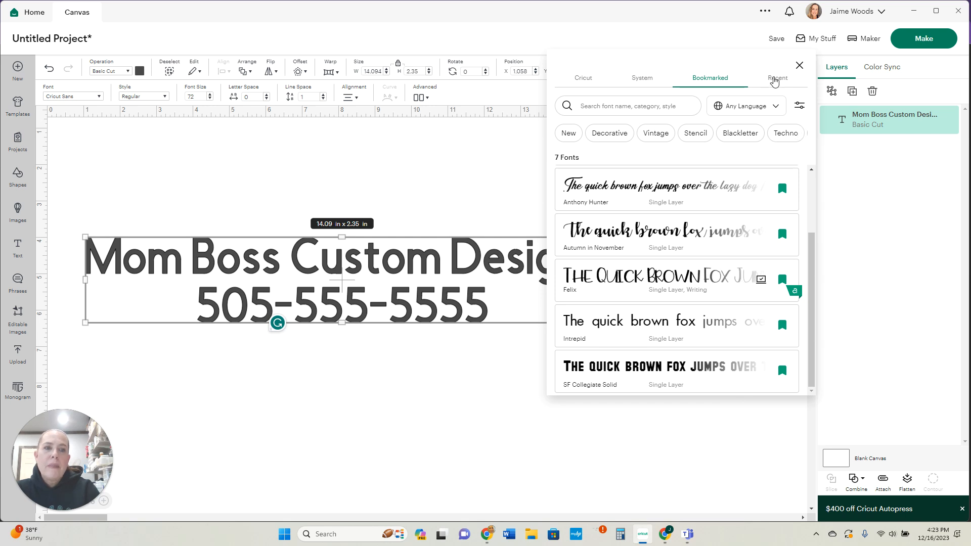
{"action": "left_click", "coordinate": [775, 81]}
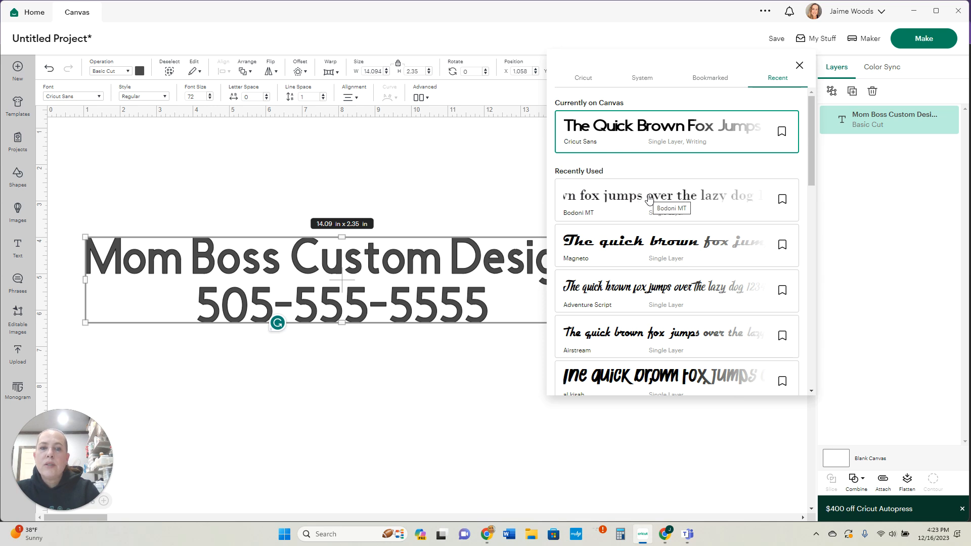
Step: Apply the system font Airplanes in the Night Sky to the two-line text
{"action": "left_click", "coordinate": [648, 79]}
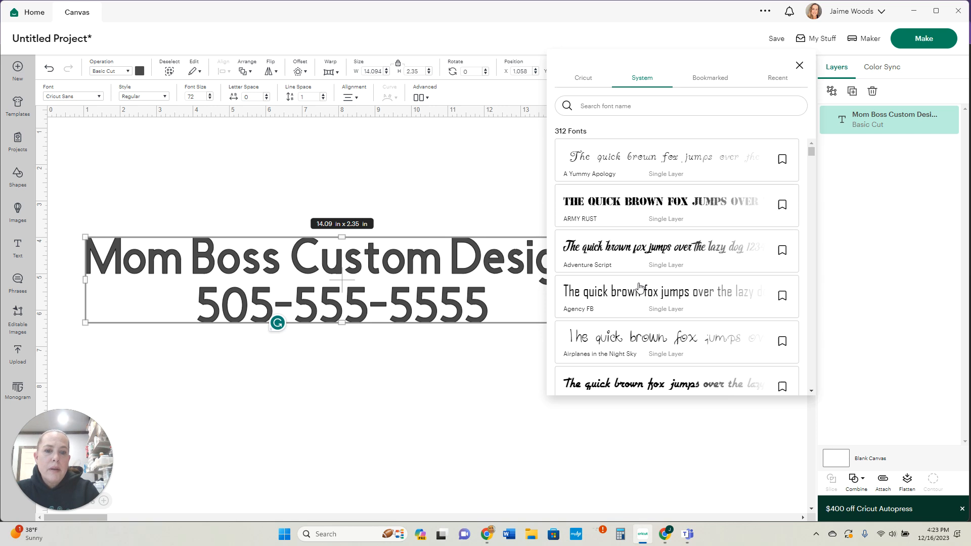
{"action": "scroll", "coordinate": [639, 287], "scroll_direction": "down", "scroll_amount": 1}
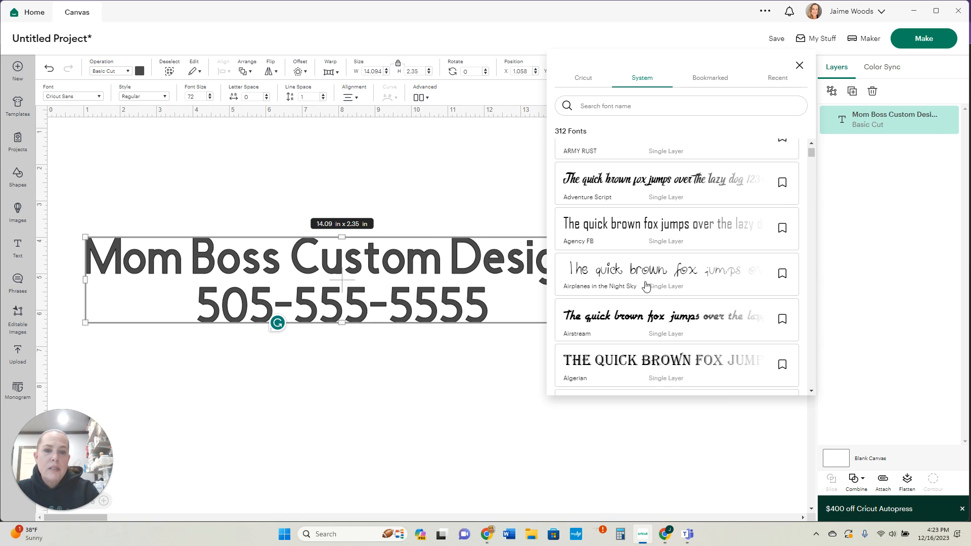
{"action": "left_click", "coordinate": [646, 286]}
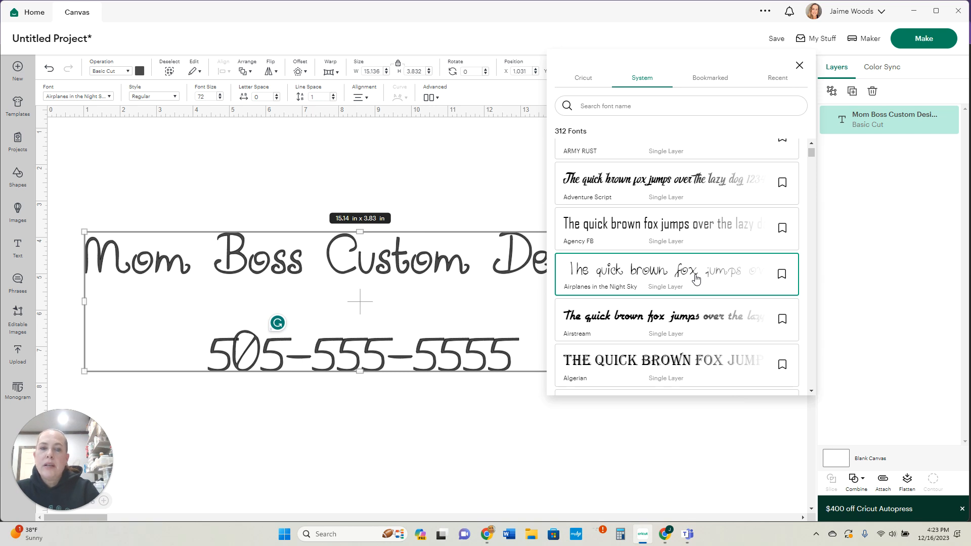
Step: Change the font of the two-line text to the system font Algerian and deselect it
{"action": "scroll", "coordinate": [696, 279], "scroll_direction": "down", "scroll_amount": 4}
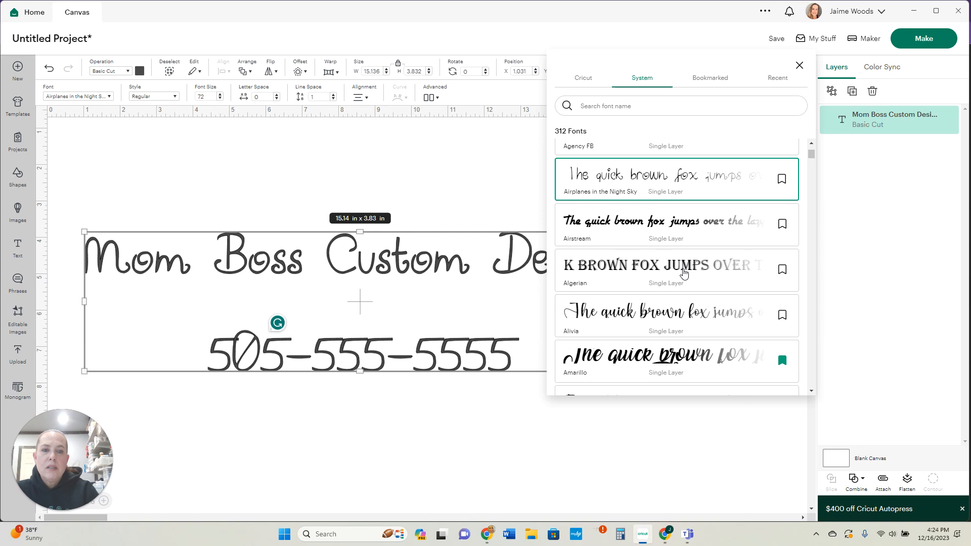
{"action": "left_click", "coordinate": [686, 275]}
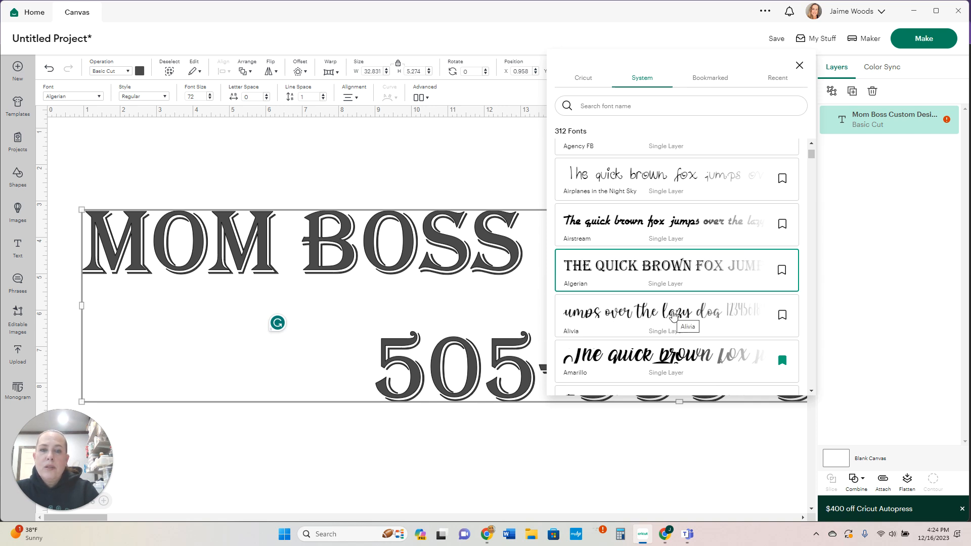
{"action": "left_click", "coordinate": [485, 176]}
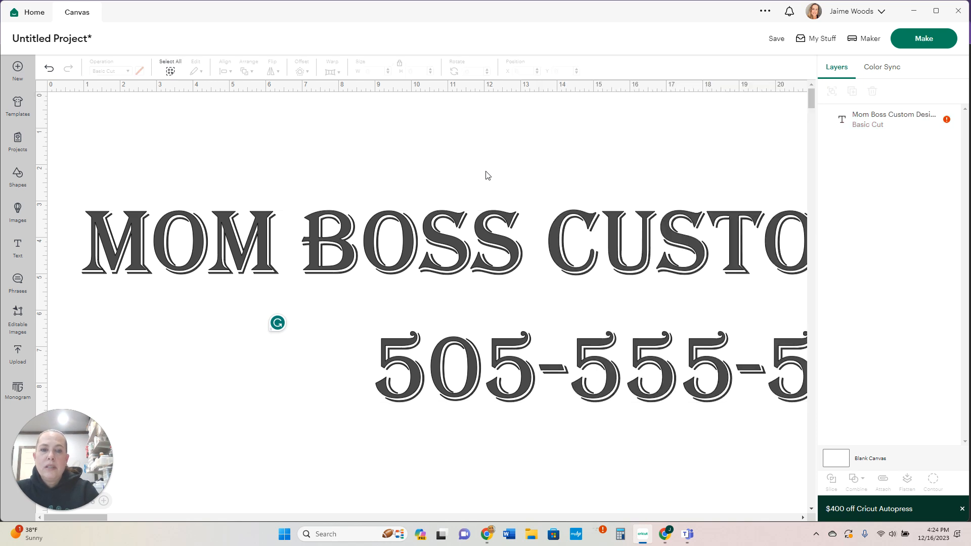
Step: Set the width of the two-line text to 8 inches, keeping its proportions locked
{"action": "left_click", "coordinate": [504, 228]}
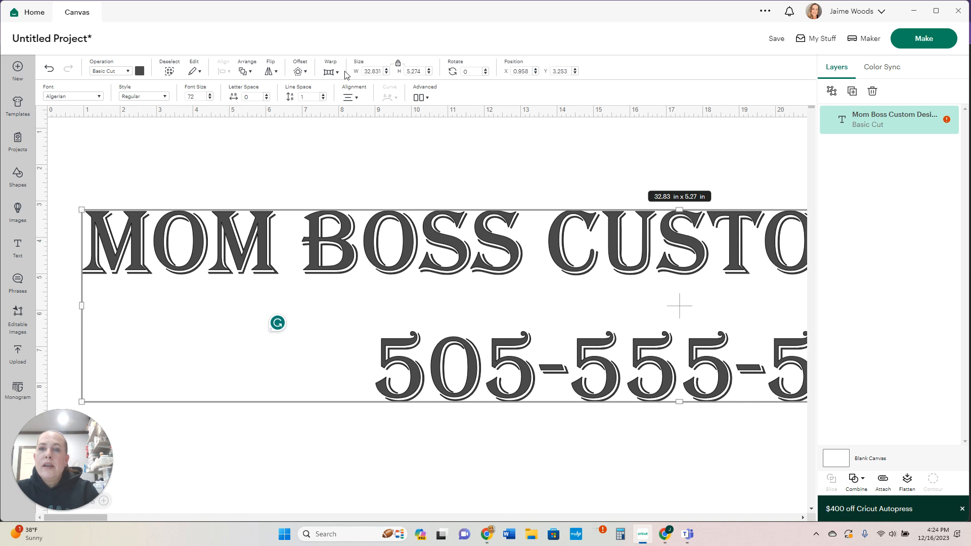
{"action": "left_click_drag", "start_coordinate": [382, 72], "coordinate": [321, 70]}
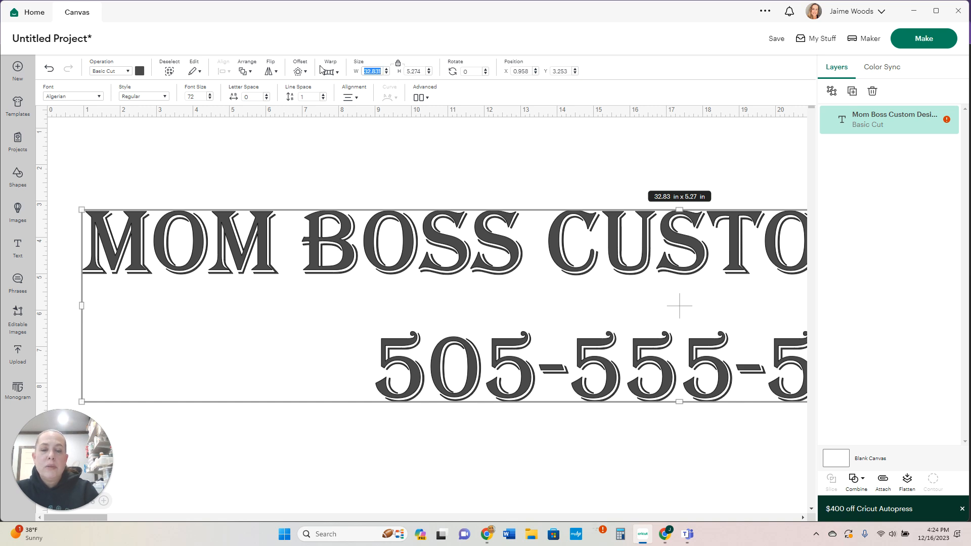
{"action": "type", "text": "8"}
{"action": "key", "text": "Return"}
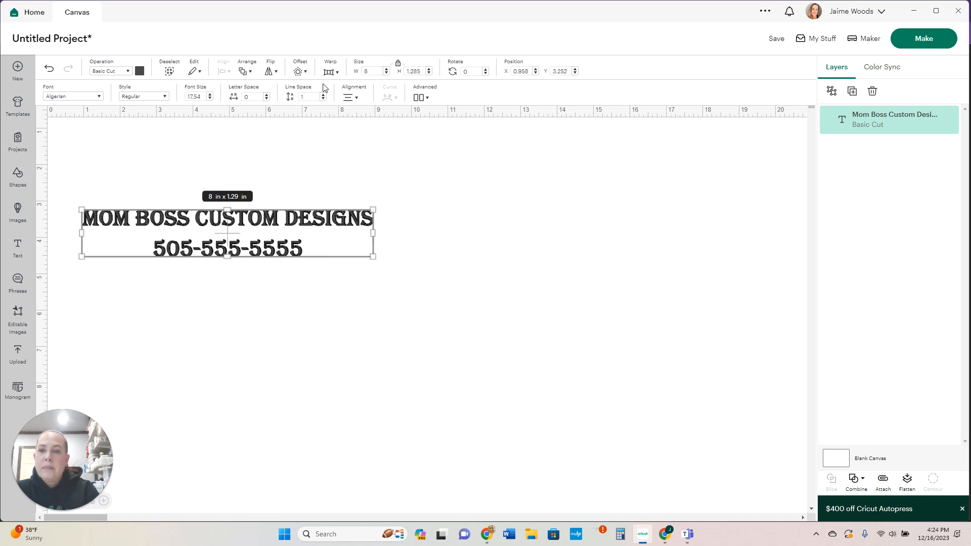
Step: Resize the two-line text proportionally to a width of 15 inches
{"action": "key", "text": "BackSpace"}
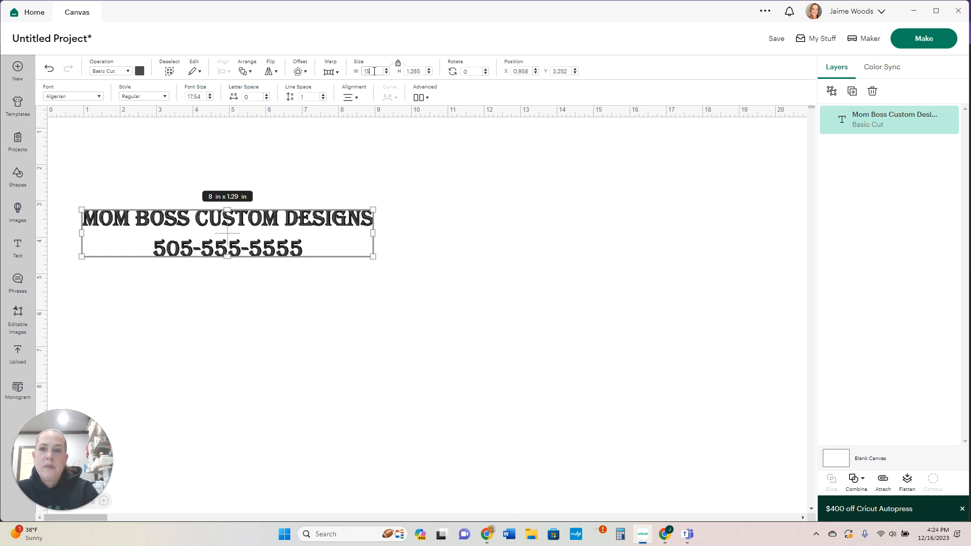
{"action": "key", "text": "Return"}
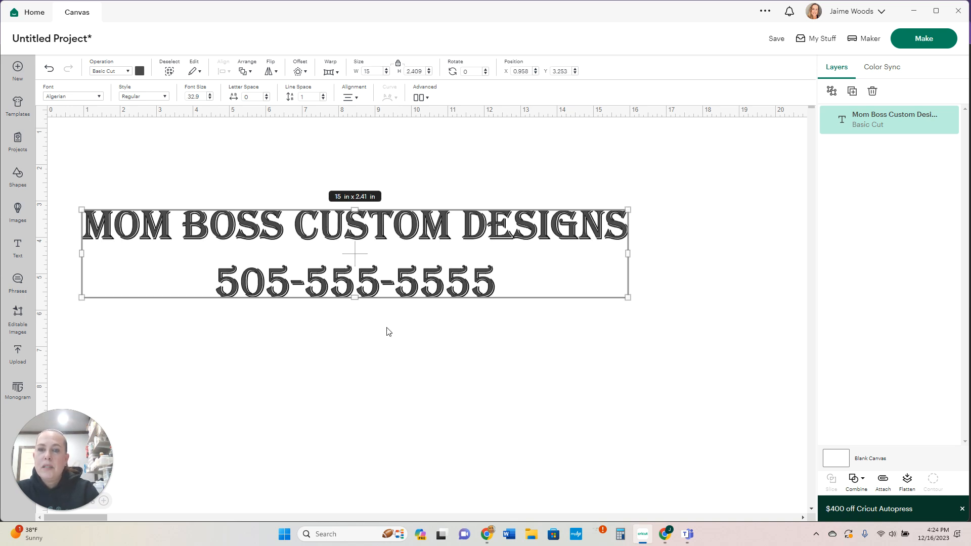
Step: Set the width of the two-line text to 20 inches and move it to the canvas's upper-left area, about 0.04 inches from the left edge
{"action": "double_click", "coordinate": [368, 72]}
{"action": "type", "text": "20"}
{"action": "key", "text": "Return"}
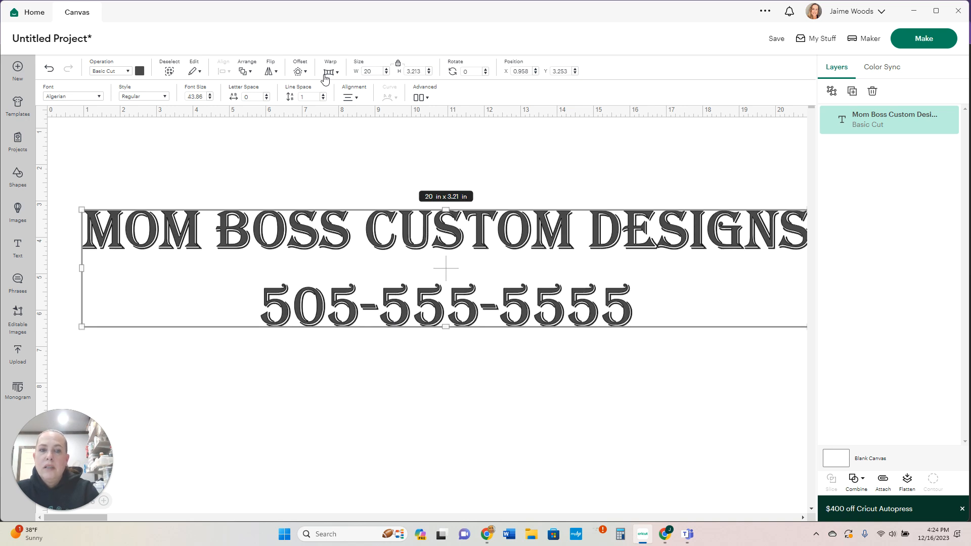
{"action": "left_click_drag", "start_coordinate": [445, 269], "coordinate": [416, 254]}
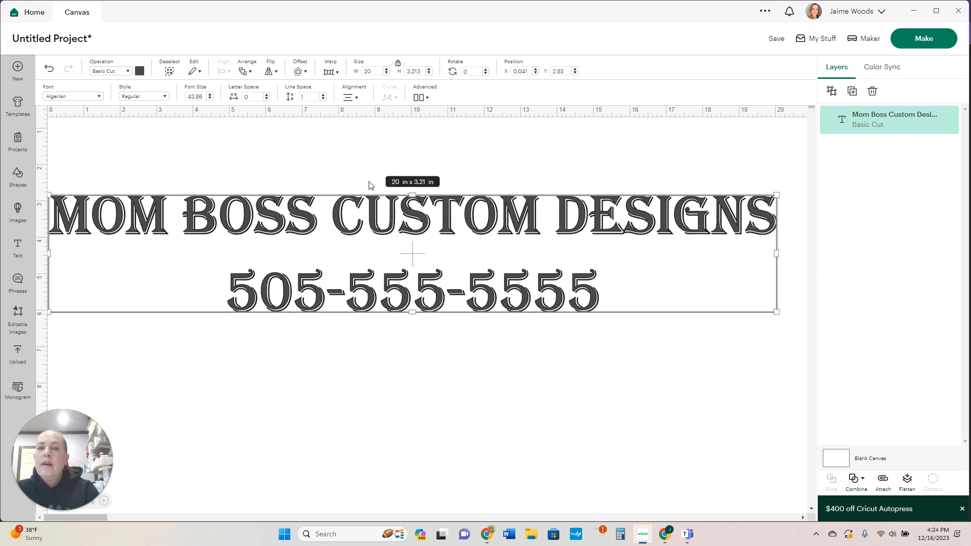
Step: Change the font of the two-line text to the system font Alivia and deselect it
{"action": "left_click", "coordinate": [99, 97]}
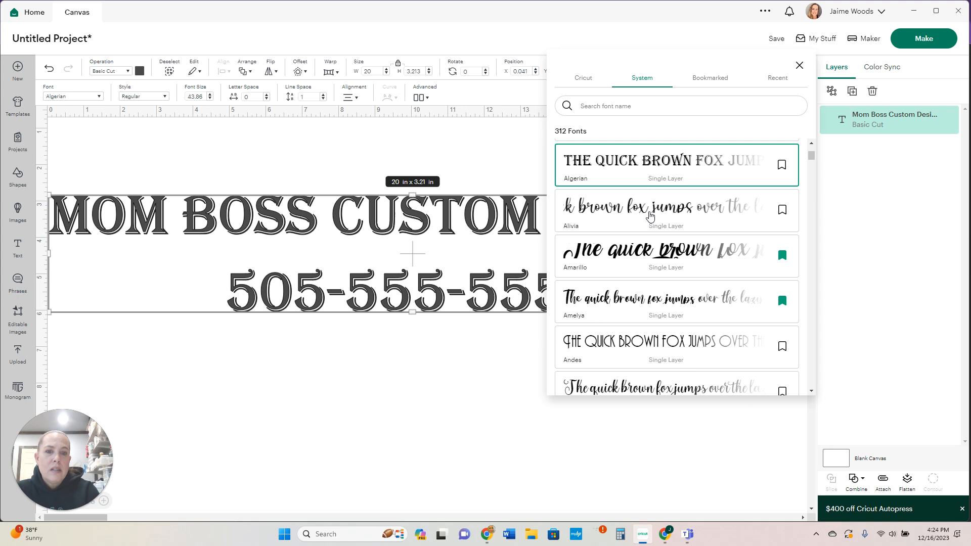
{"action": "left_click", "coordinate": [650, 216]}
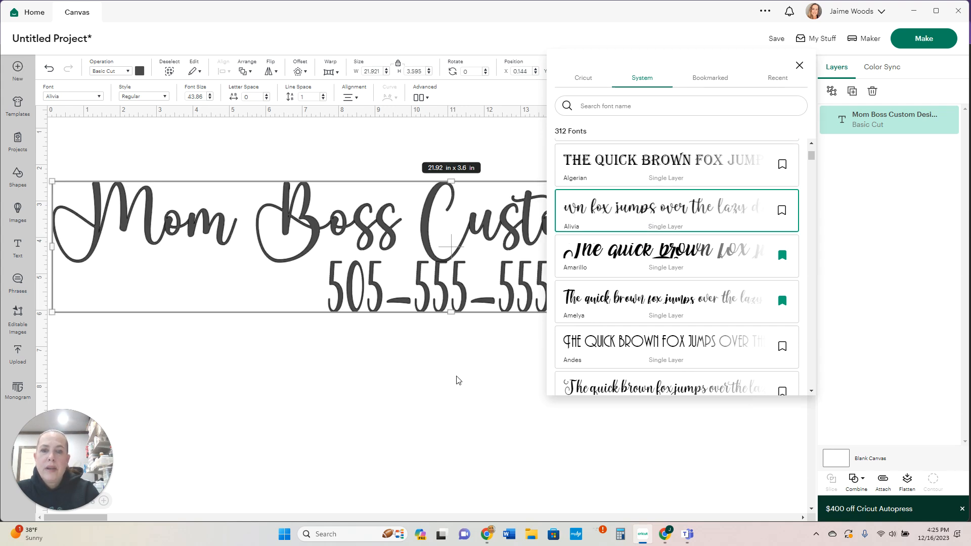
{"action": "left_click", "coordinate": [380, 373]}
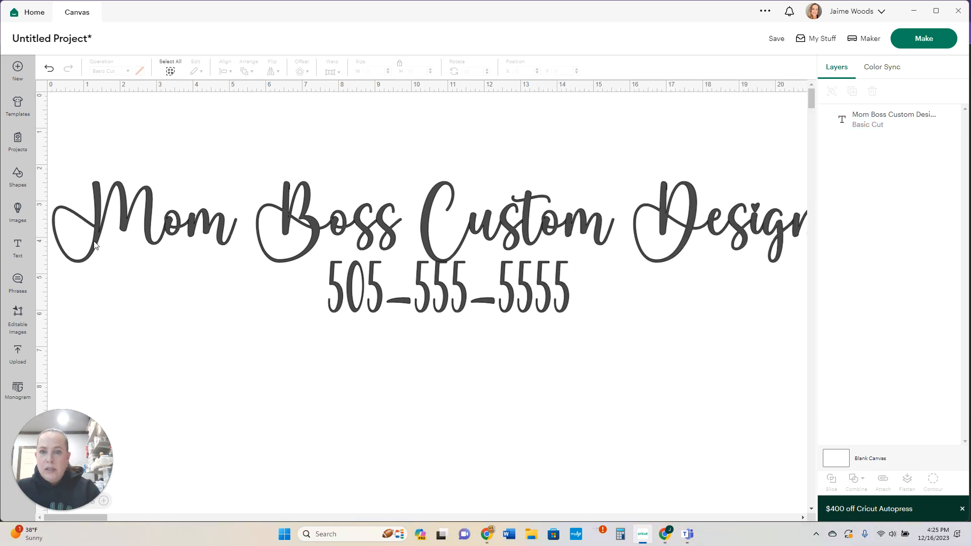
Step: Resize the two-line text proportionally to a width of 19.5 inches and deselect it
{"action": "left_click", "coordinate": [470, 231]}
{"action": "left_click", "coordinate": [374, 71]}
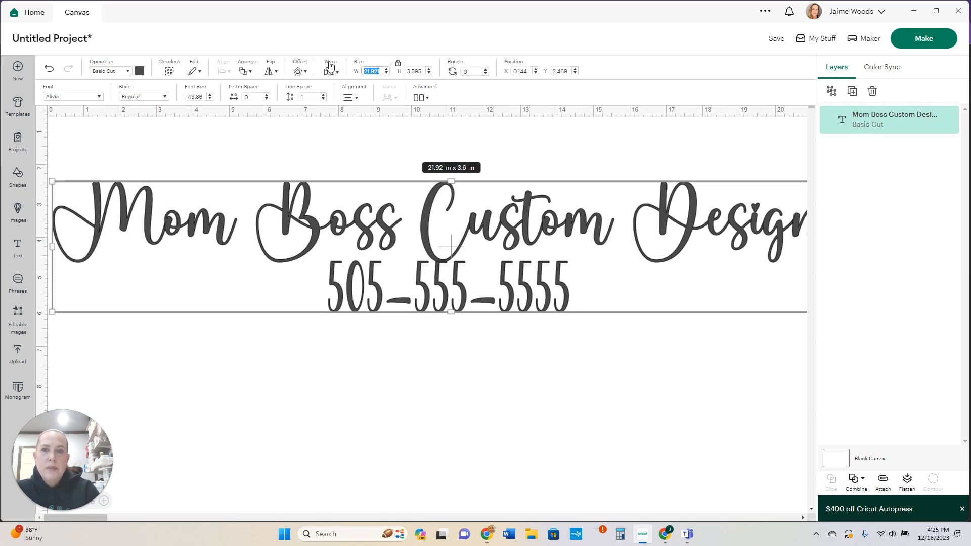
{"action": "type", "text": "19.5"}
{"action": "key", "text": "Return"}
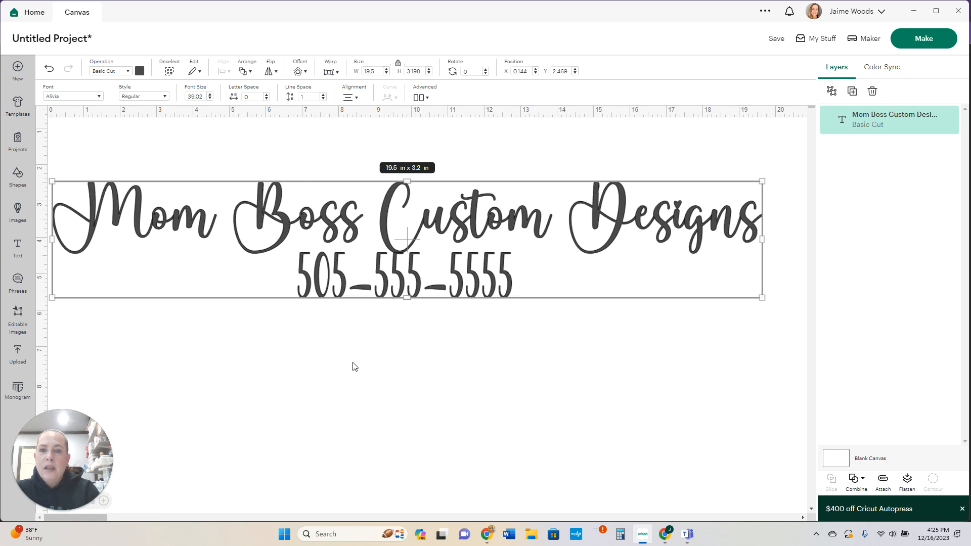
{"action": "left_click", "coordinate": [400, 331]}
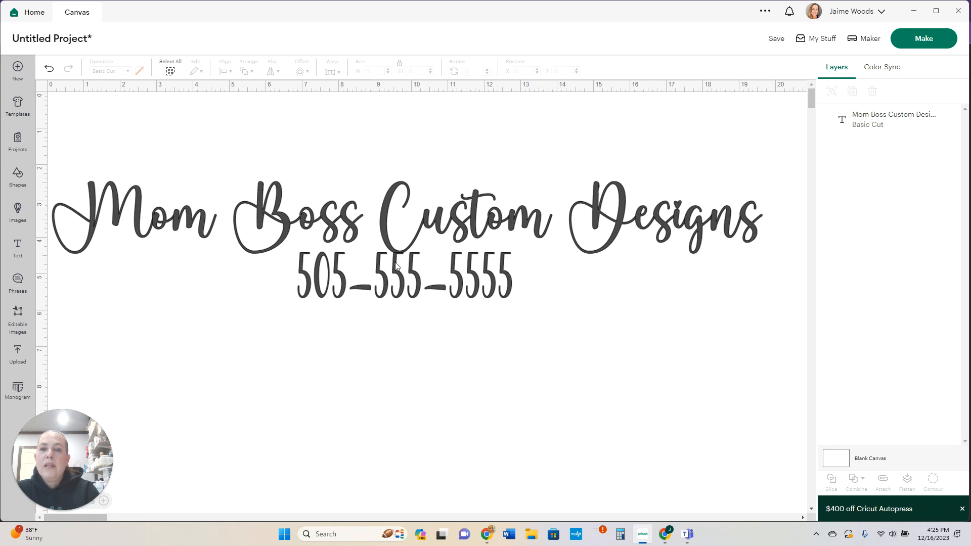
Step: Ungroup the two-line text into individual characters and leave nothing selected
{"action": "left_click", "coordinate": [390, 281]}
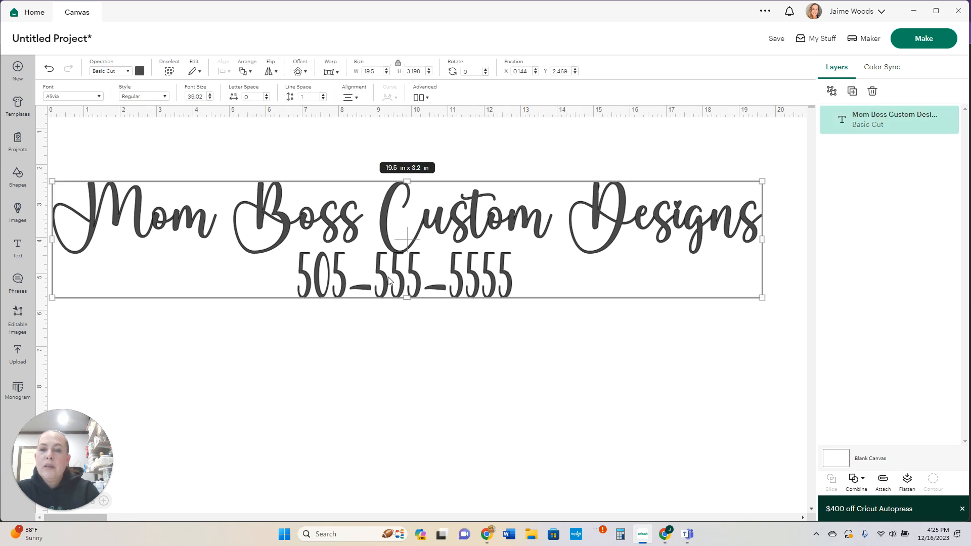
{"action": "left_click", "coordinate": [832, 92]}
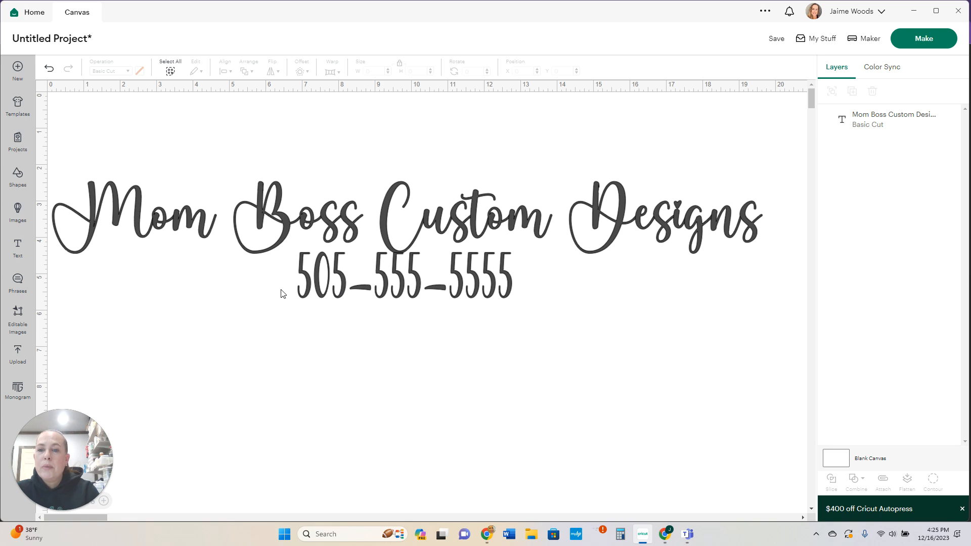
{"action": "mouse_move", "coordinate": [287, 294]}
{"action": "left_mouse_down"}
{"action": "mouse_move", "coordinate": [383, 290]}
{"action": "mouse_move", "coordinate": [319, 285]}
{"action": "mouse_move", "coordinate": [283, 265]}
{"action": "mouse_move", "coordinate": [285, 294]}
{"action": "left_mouse_up"}
{"action": "left_click", "coordinate": [322, 345]}
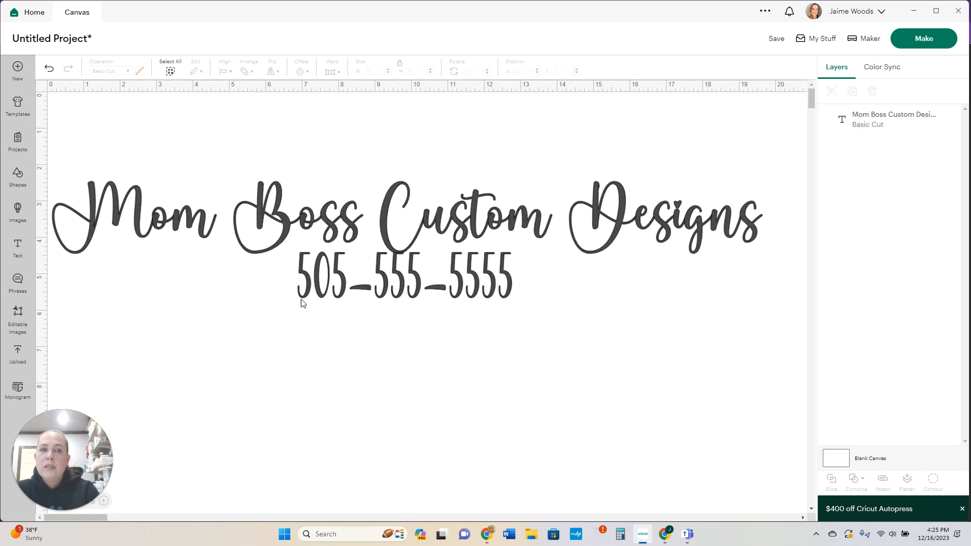
{"action": "left_click", "coordinate": [317, 281]}
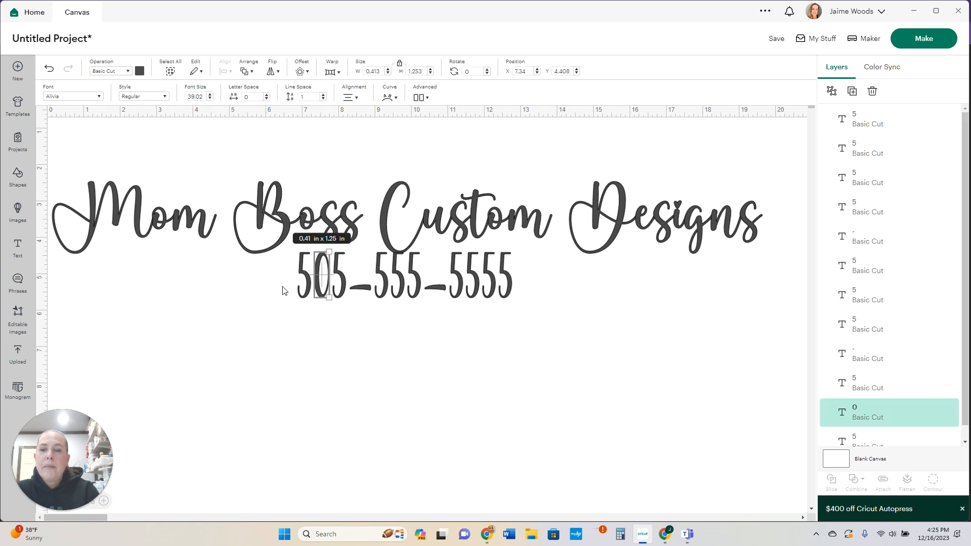
{"action": "left_click", "coordinate": [256, 290]}
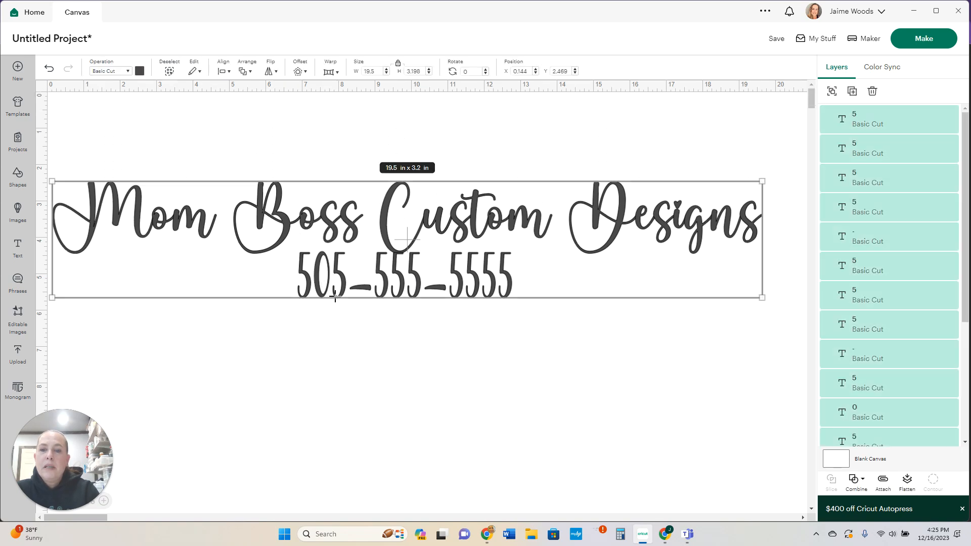
{"action": "left_click", "coordinate": [339, 327]}
{"action": "left_click", "coordinate": [292, 297]}
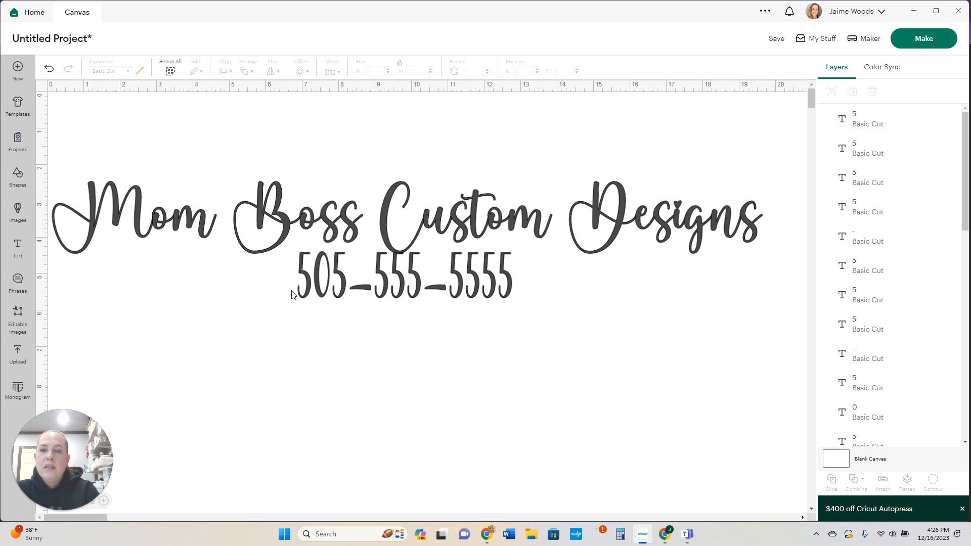
Step: Weld all characters of the phone number line into one object and move it straight down to about Y 5.55 inches
{"action": "left_click_drag", "start_coordinate": [293, 291], "coordinate": [523, 289]}
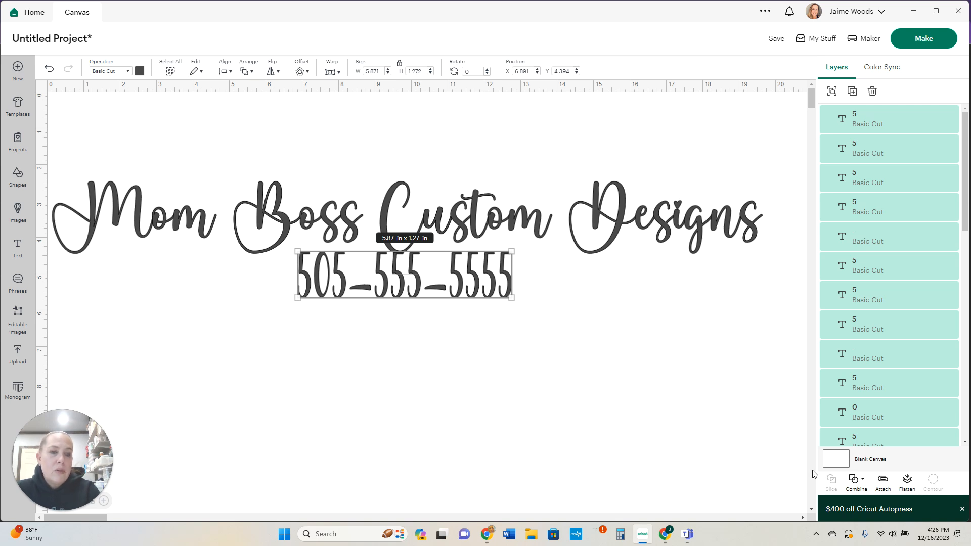
{"action": "left_click", "coordinate": [858, 481]}
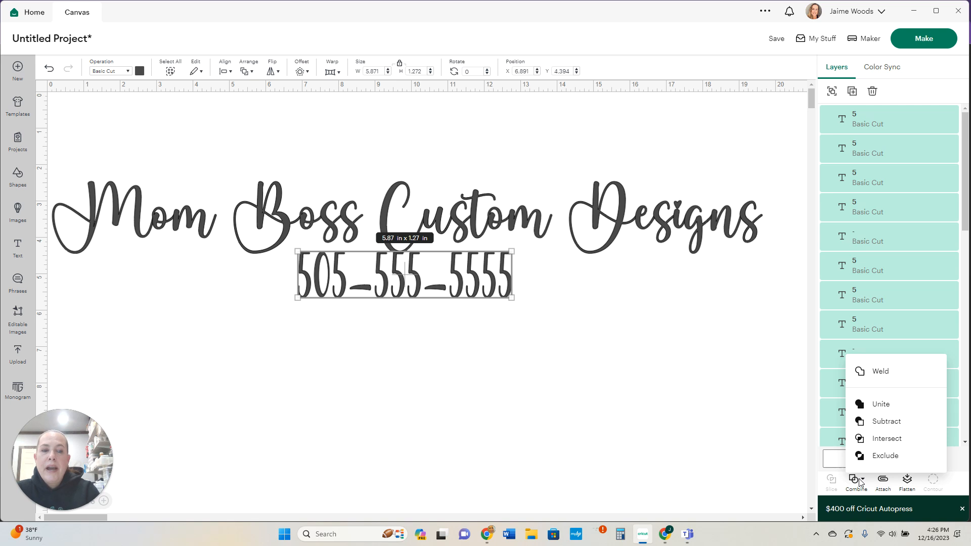
{"action": "left_click", "coordinate": [882, 373]}
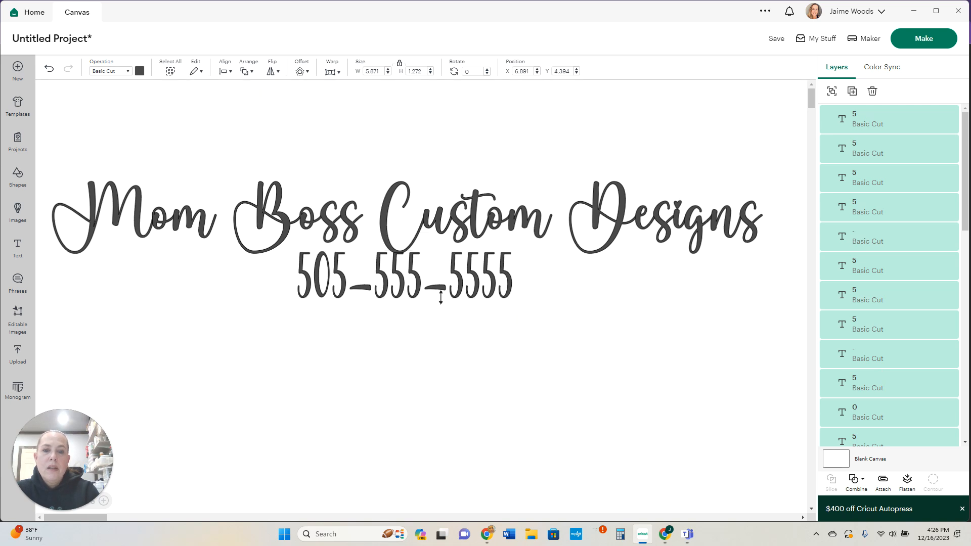
{"action": "left_click_drag", "start_coordinate": [403, 282], "coordinate": [404, 324]}
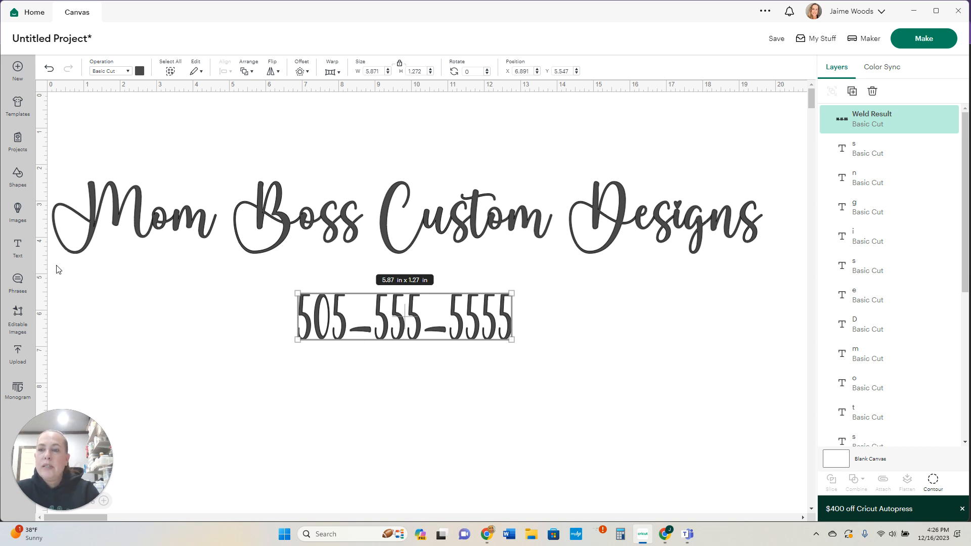
Step: Weld all letters of the Mom Boss Custom Designs line into one object
{"action": "left_click", "coordinate": [62, 171]}
{"action": "left_click_drag", "start_coordinate": [61, 170], "coordinate": [769, 231]}
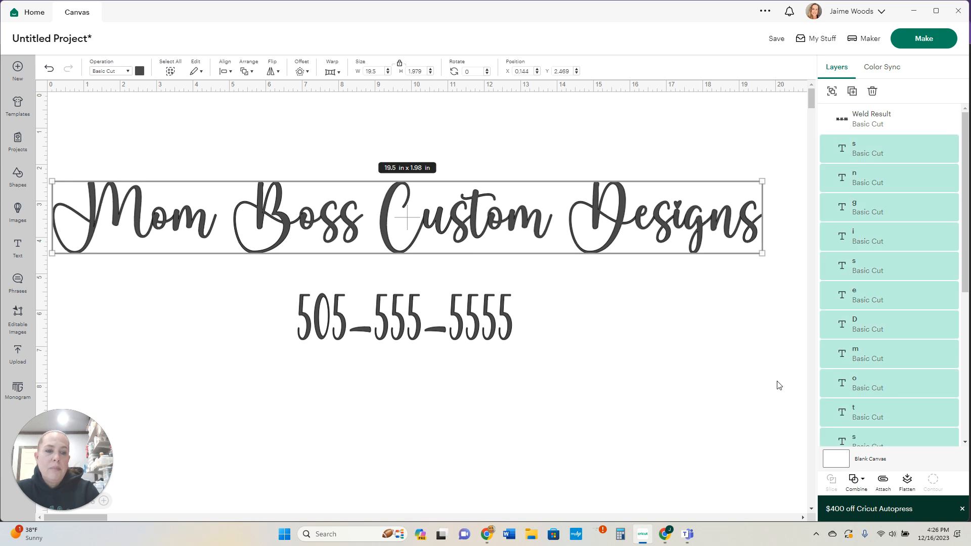
{"action": "left_click", "coordinate": [853, 482]}
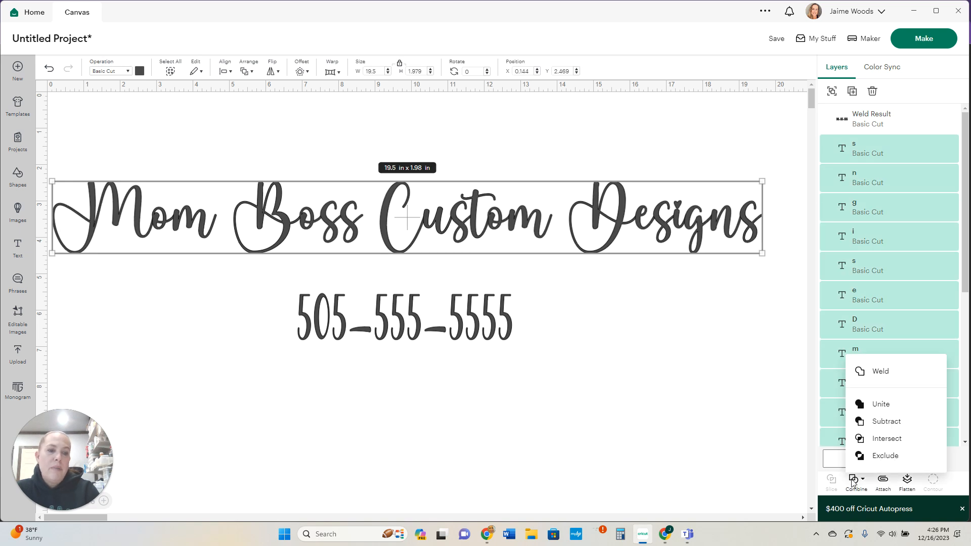
{"action": "left_click", "coordinate": [880, 372]}
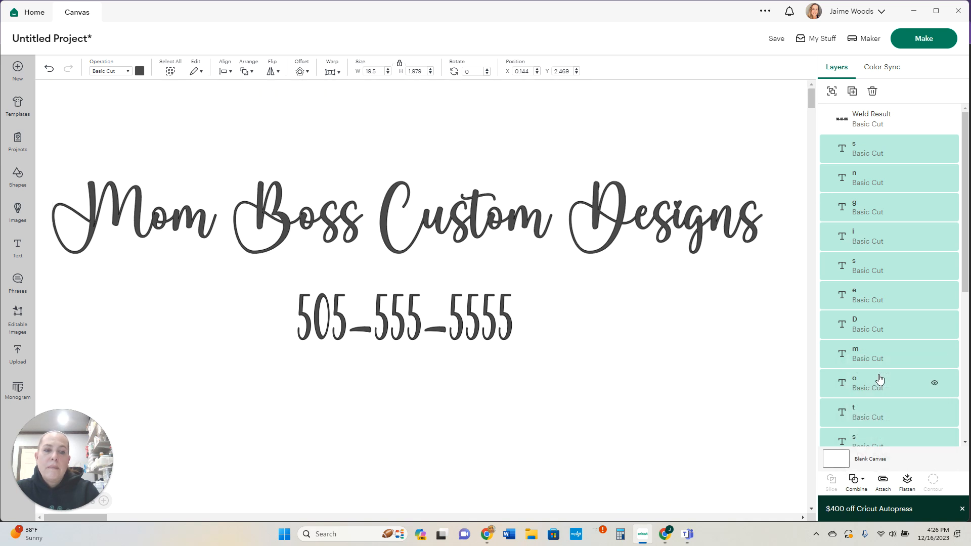
Step: Move the welded phone number line closer beneath the business name, to about Y 5.02 inches, and deselect it
{"action": "left_click", "coordinate": [402, 334]}
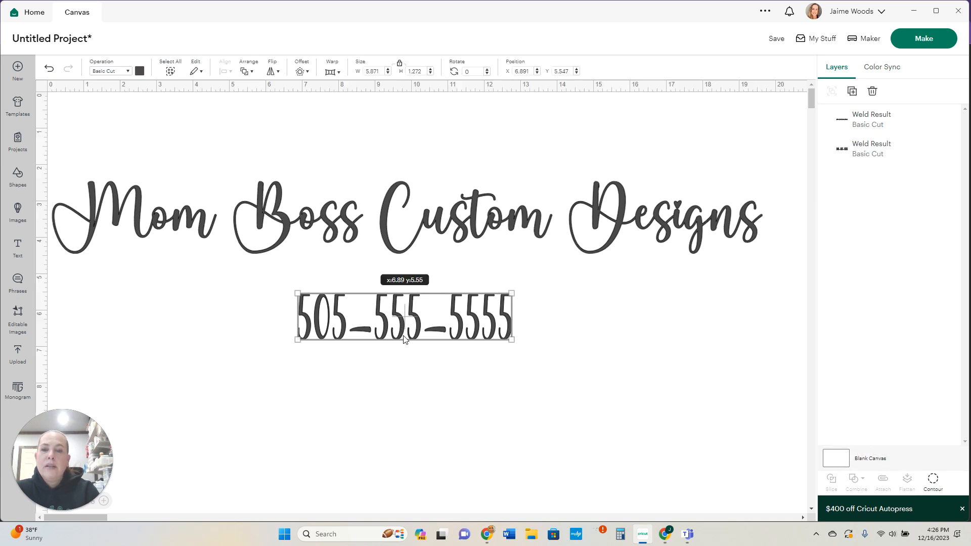
{"action": "left_click_drag", "start_coordinate": [402, 334], "coordinate": [395, 317]}
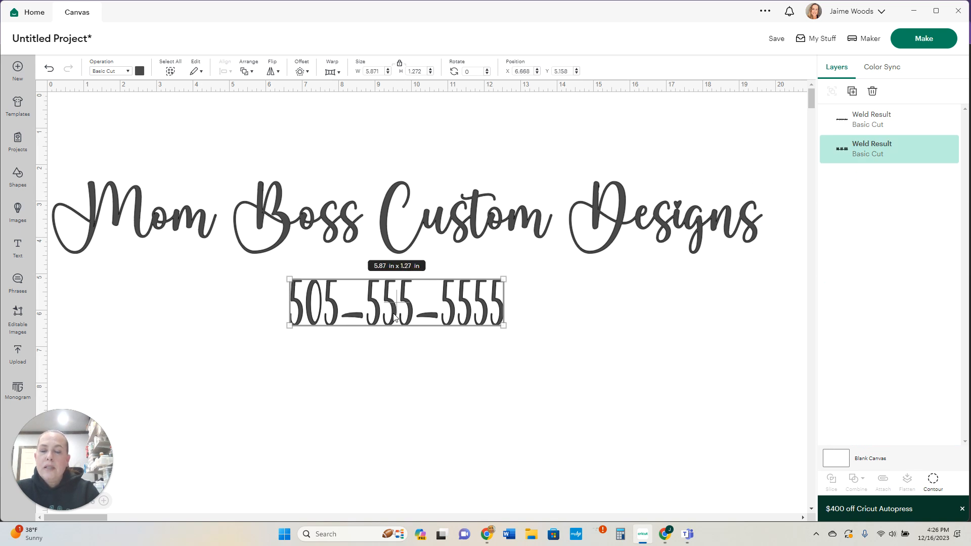
{"action": "left_click_drag", "start_coordinate": [395, 316], "coordinate": [404, 318]}
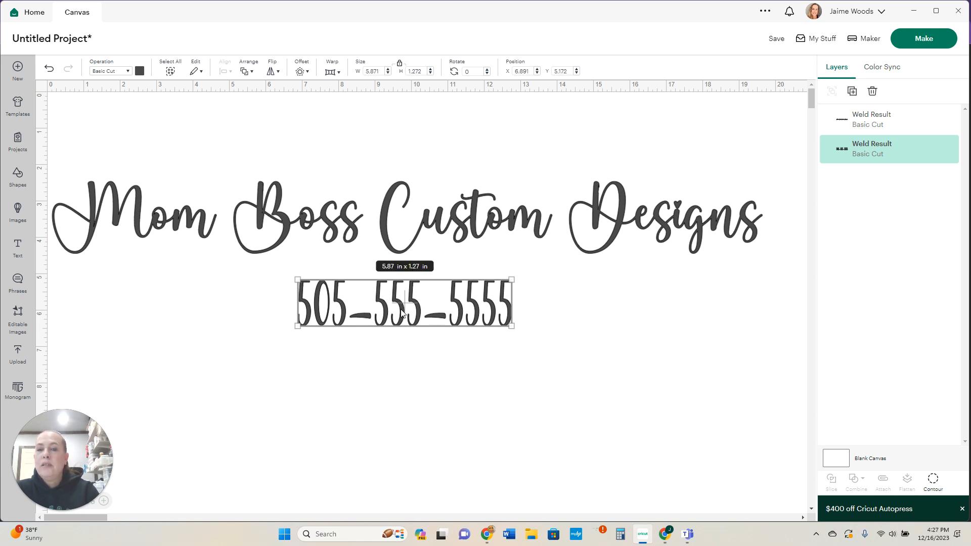
{"action": "left_click_drag", "start_coordinate": [401, 312], "coordinate": [402, 306]}
{"action": "left_click", "coordinate": [408, 350]}
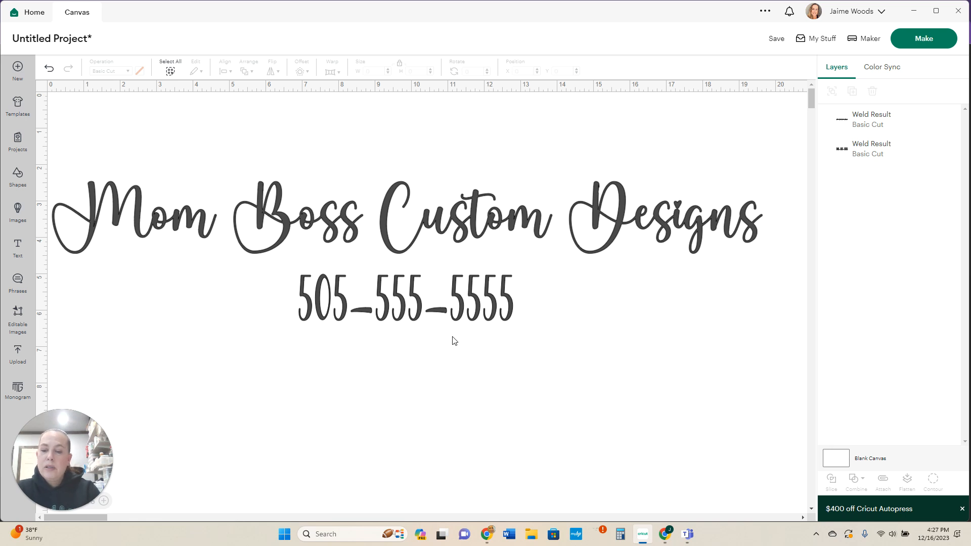
Step: Center the business name and phone number lines horizontally on each other and deselect them
{"action": "key", "text": "ctrl+a"}
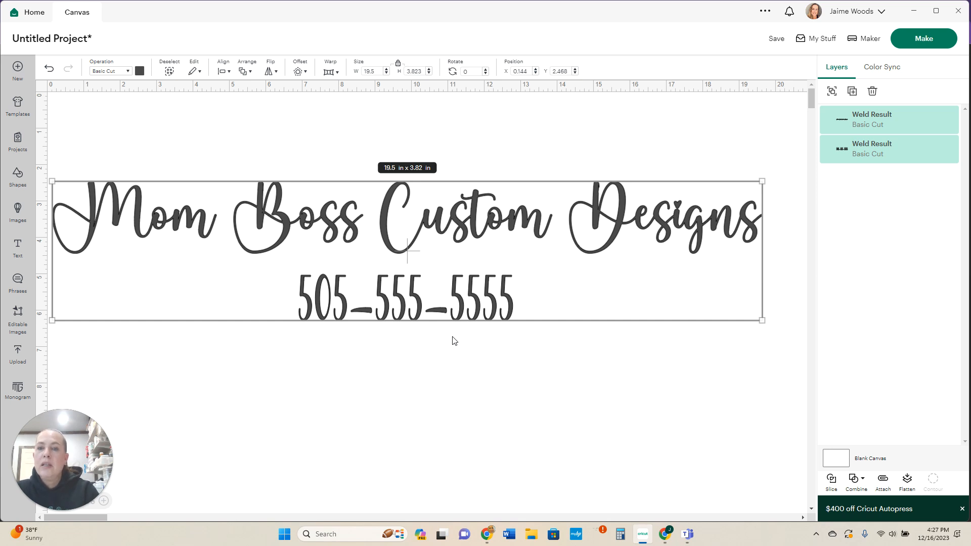
{"action": "left_click", "coordinate": [226, 74]}
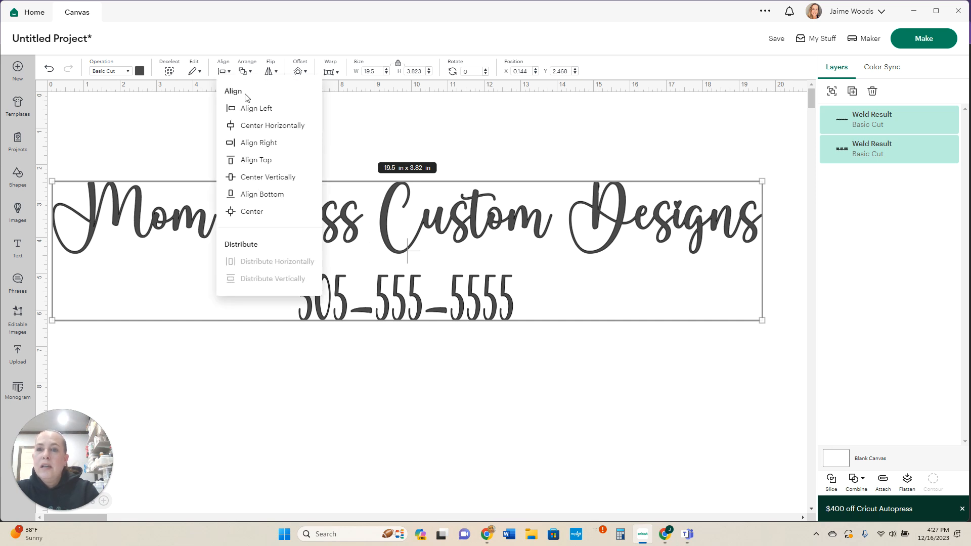
{"action": "left_click", "coordinate": [254, 126]}
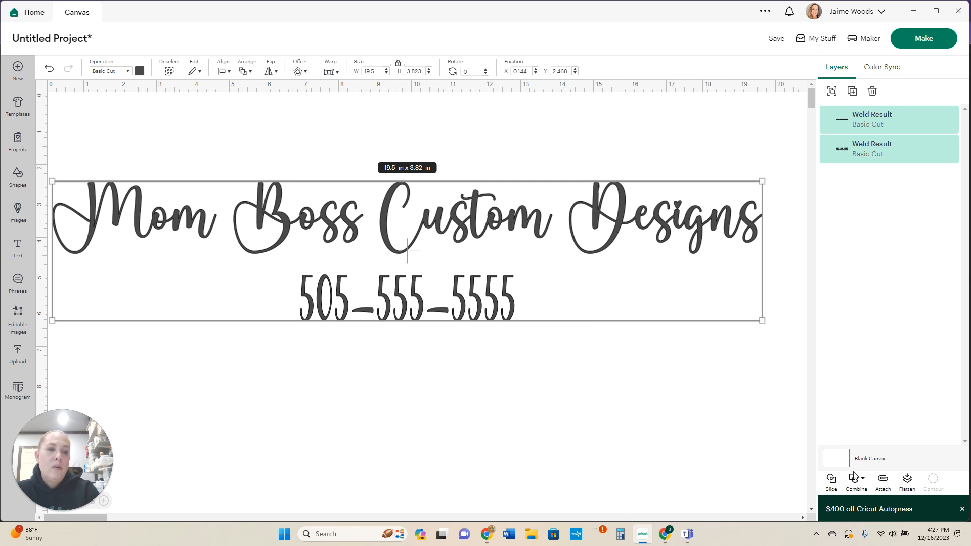
{"action": "left_click", "coordinate": [741, 409]}
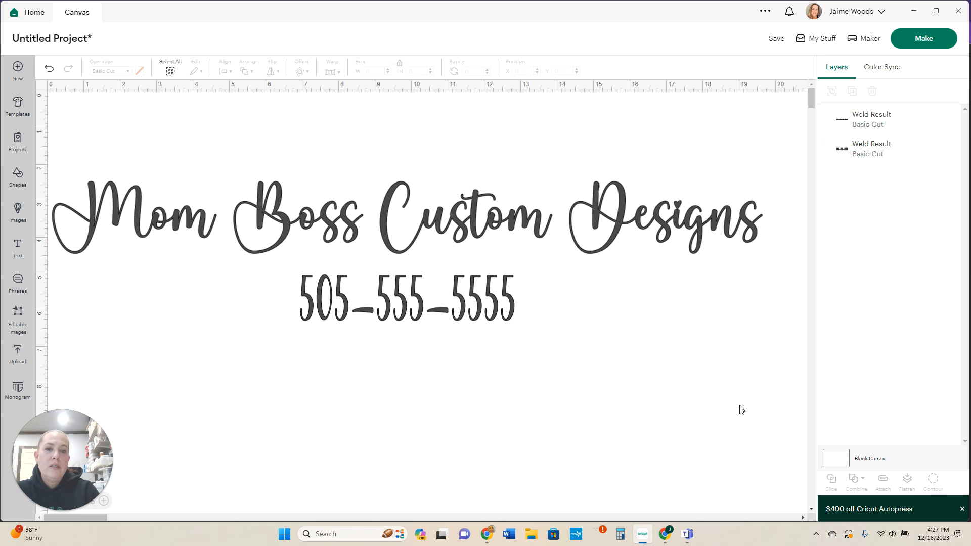
Step: Color the welded Mom Boss Custom Designs line red with the custom color #f90d0d
{"action": "left_click", "coordinate": [599, 214]}
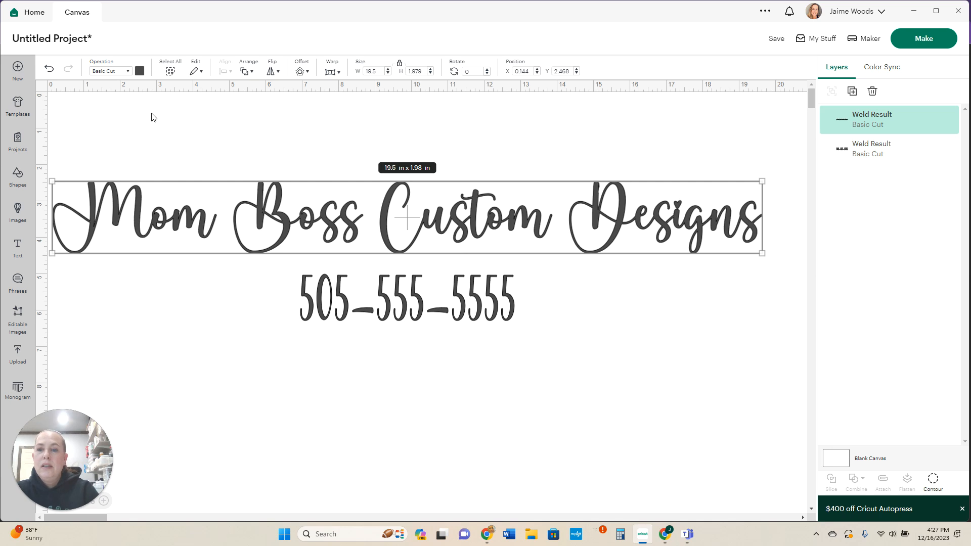
{"action": "left_click", "coordinate": [140, 72]}
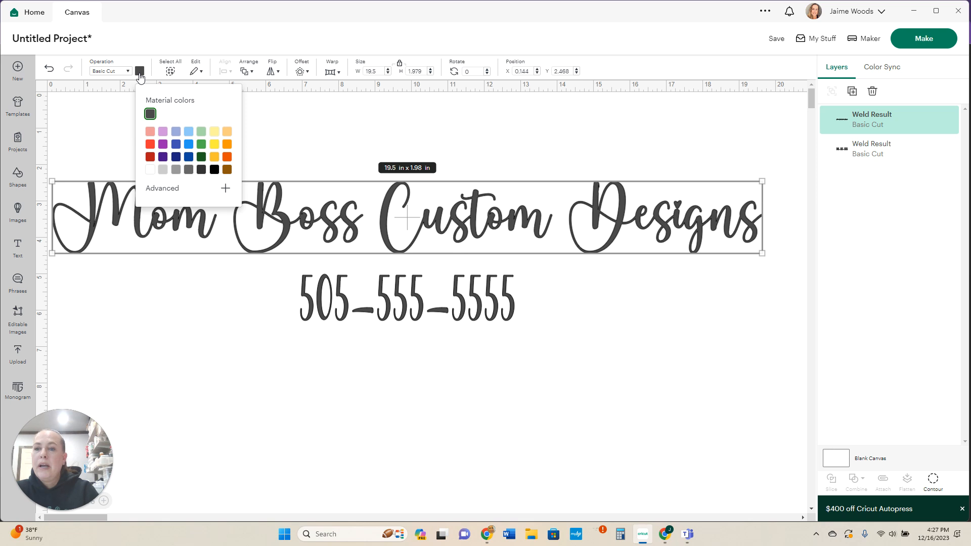
{"action": "left_click", "coordinate": [158, 192]}
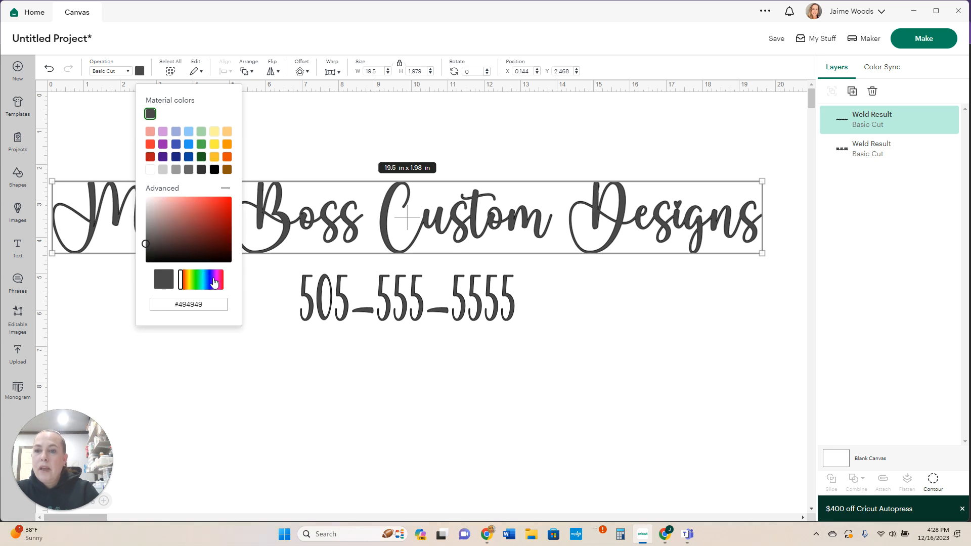
{"action": "left_click", "coordinate": [222, 283]}
{"action": "left_click", "coordinate": [224, 283]}
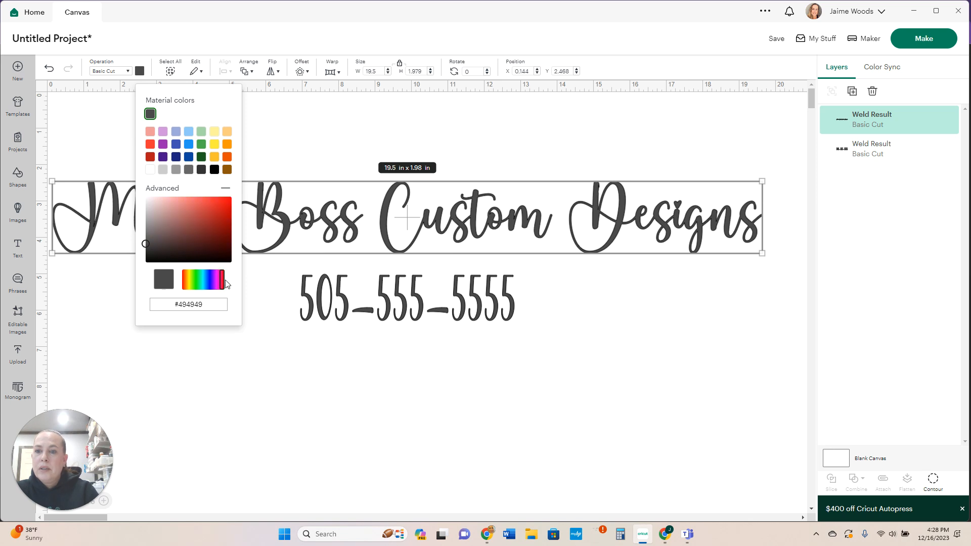
{"action": "left_click", "coordinate": [227, 199]}
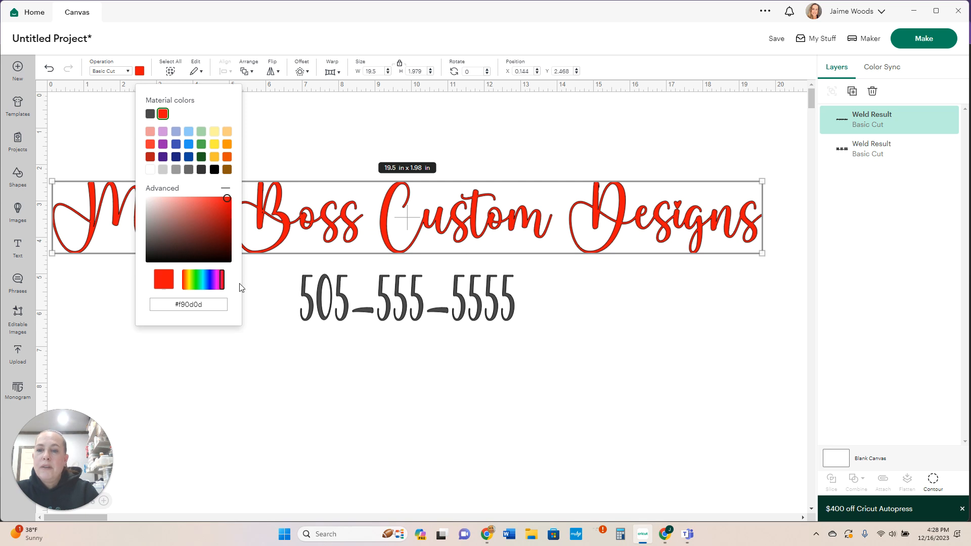
Step: Try custom red shades on the welded phone number line, settle on dark green #1d5e21, and deselect the line
{"action": "left_click", "coordinate": [373, 300]}
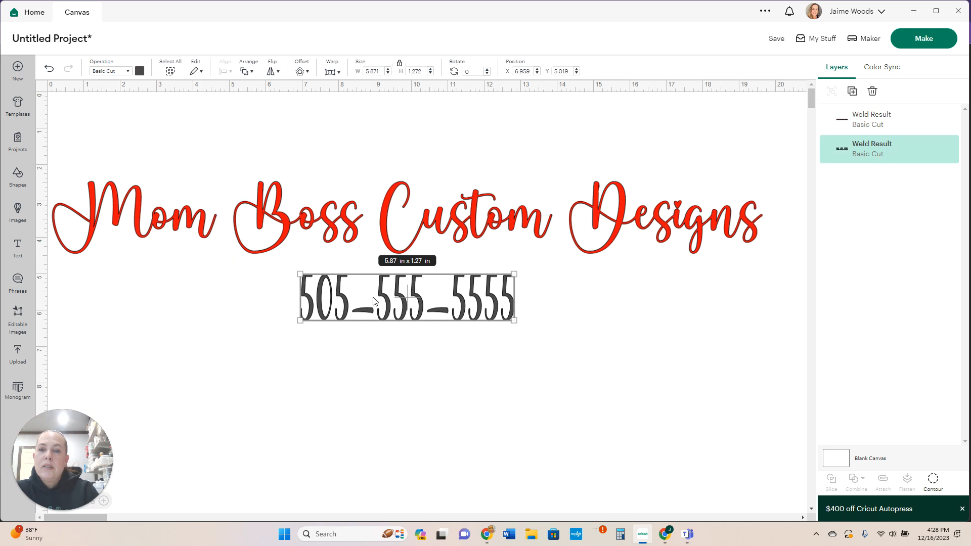
{"action": "left_click", "coordinate": [140, 72]}
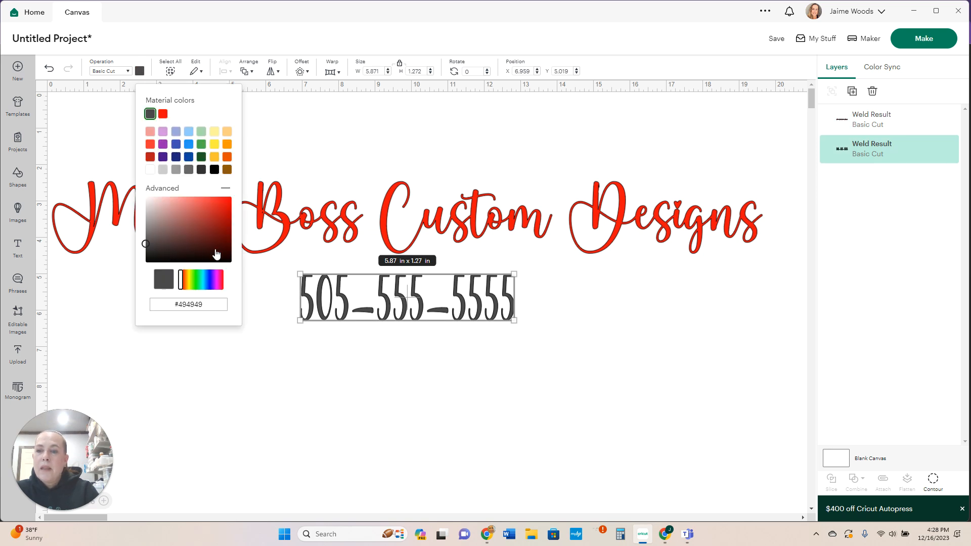
{"action": "left_click", "coordinate": [224, 284]}
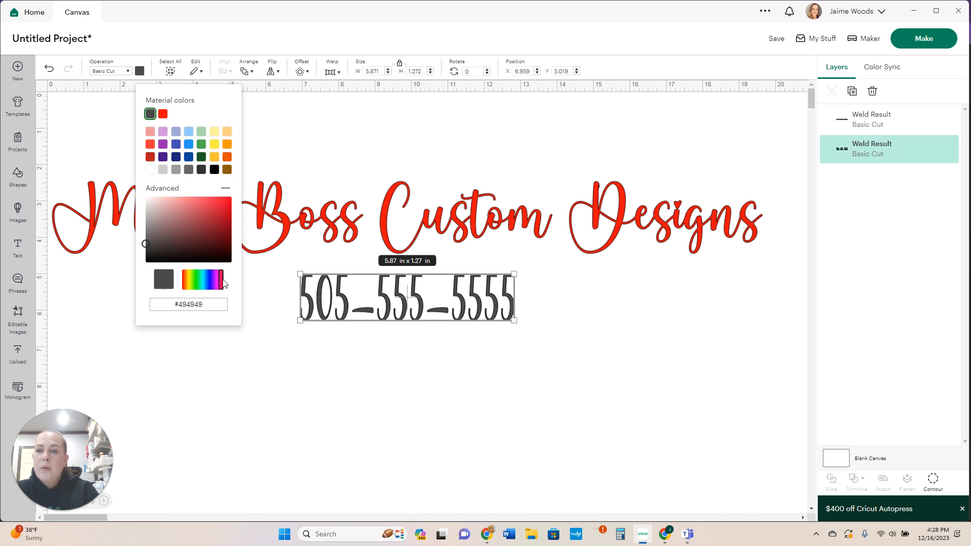
{"action": "left_click", "coordinate": [226, 222]}
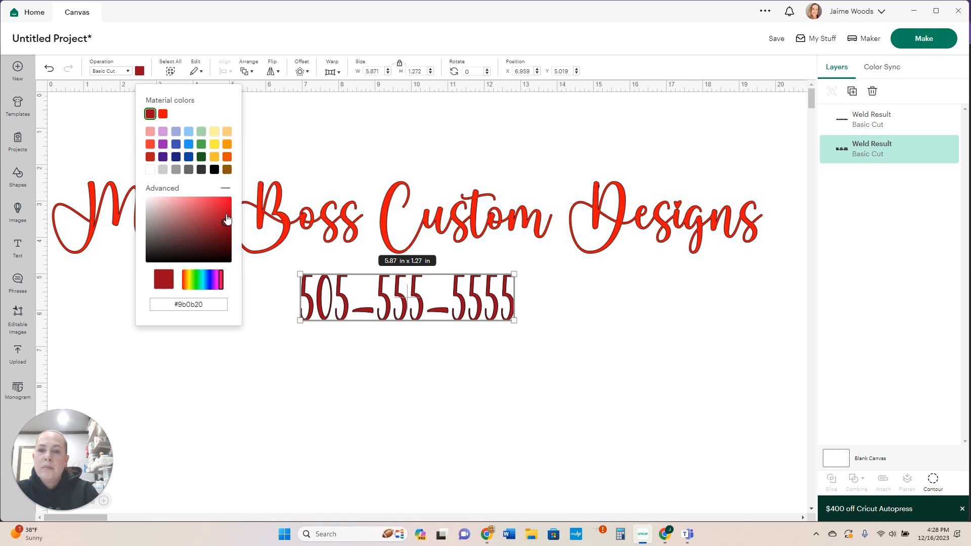
{"action": "left_click", "coordinate": [215, 221]}
{"action": "left_click", "coordinate": [223, 209]}
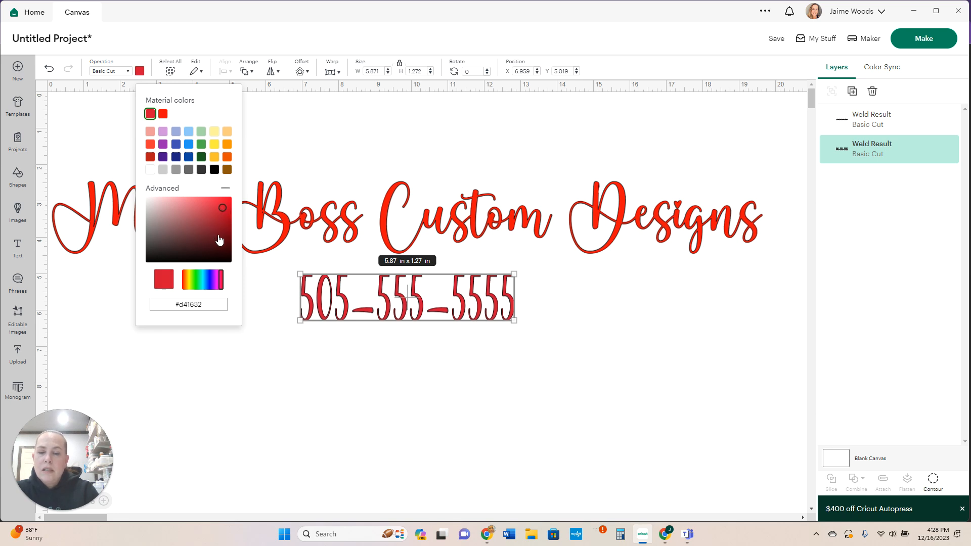
{"action": "left_click", "coordinate": [227, 256]}
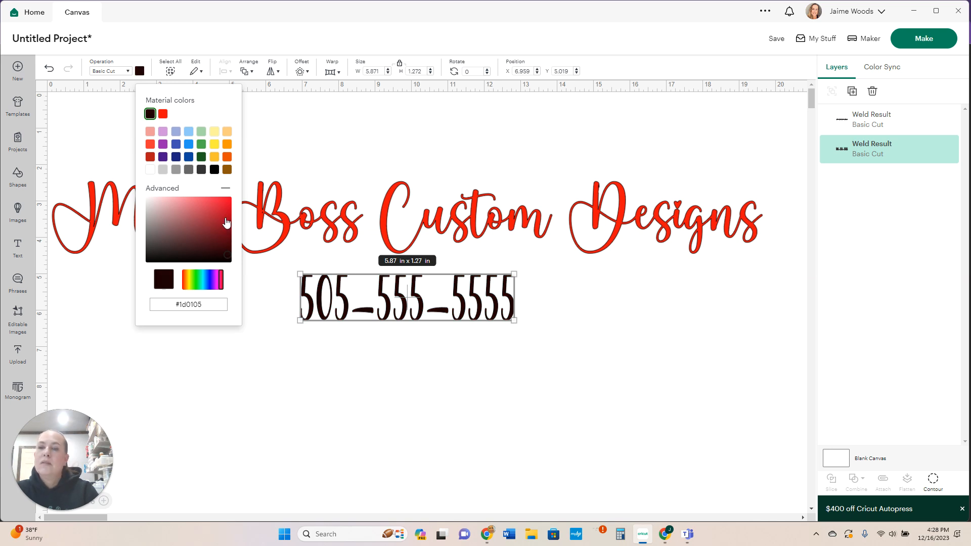
{"action": "left_click", "coordinate": [214, 207]}
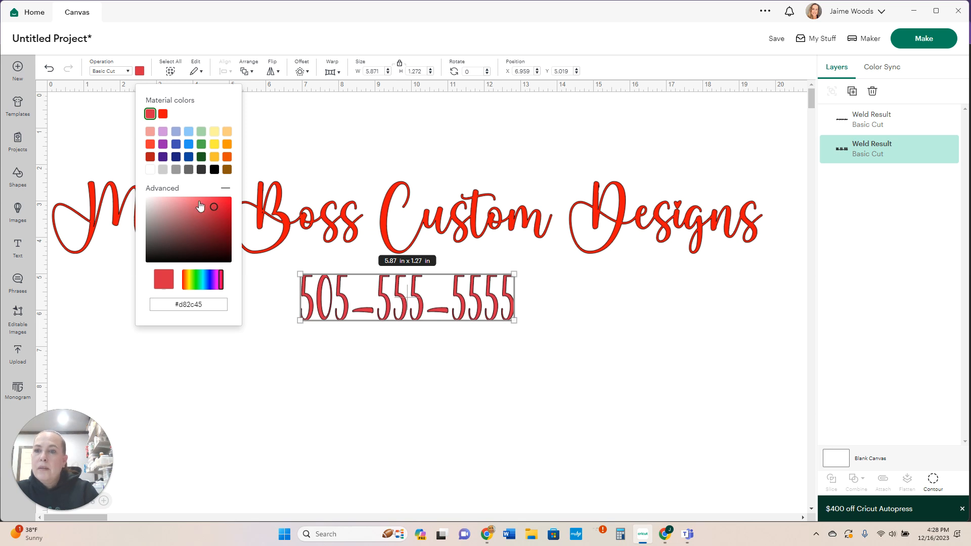
{"action": "left_click", "coordinate": [201, 157]}
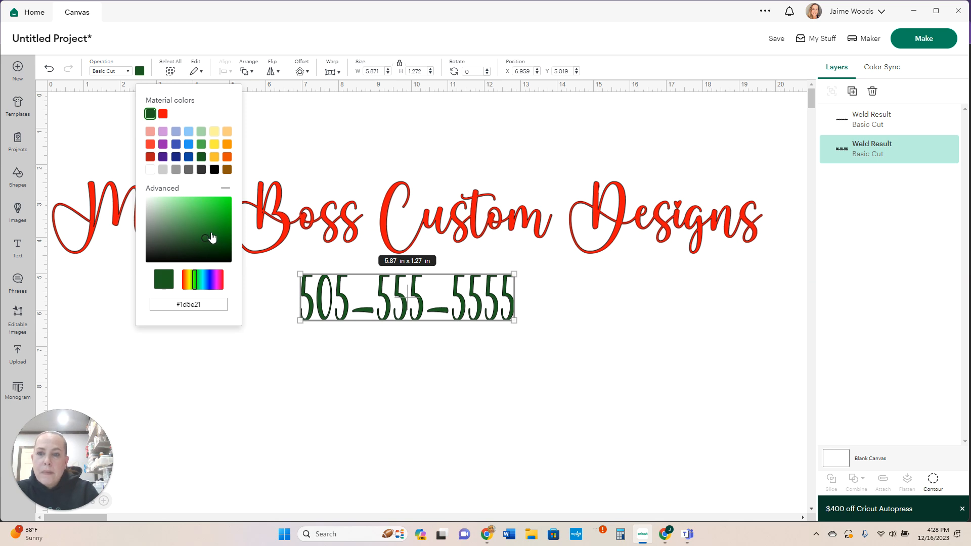
{"action": "left_click", "coordinate": [306, 380]}
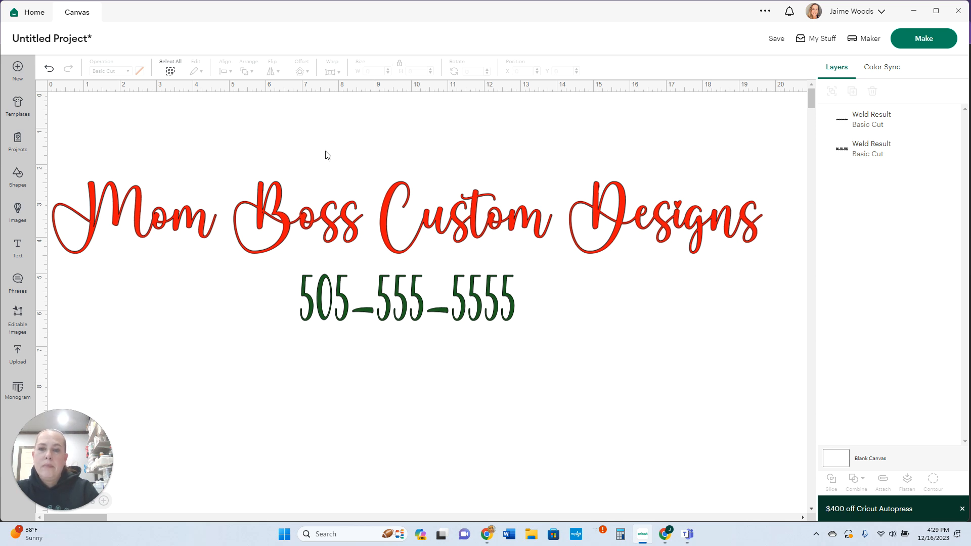
Step: Try attaching the business name and phone number lines to each other and undo the attachment
{"action": "left_click_drag", "start_coordinate": [325, 152], "coordinate": [423, 387]}
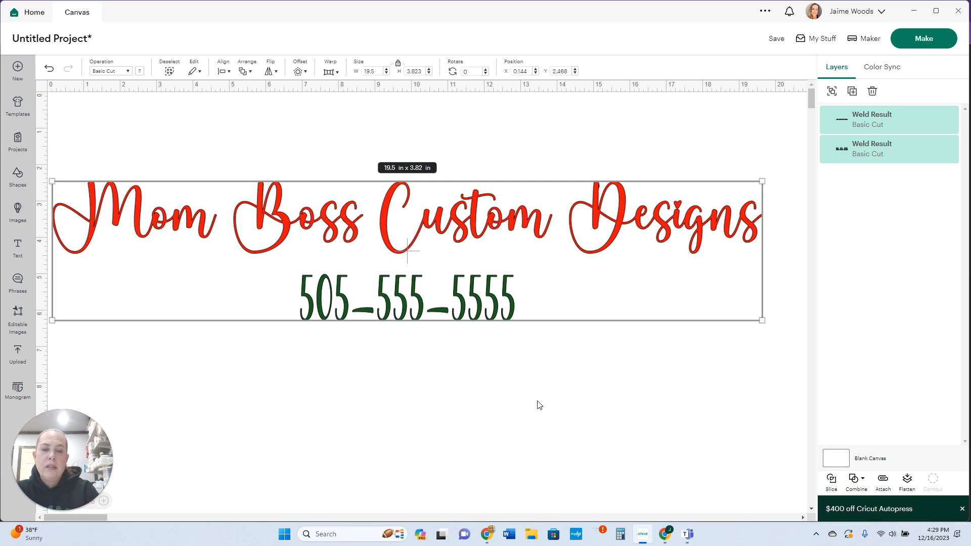
{"action": "left_click", "coordinate": [881, 481]}
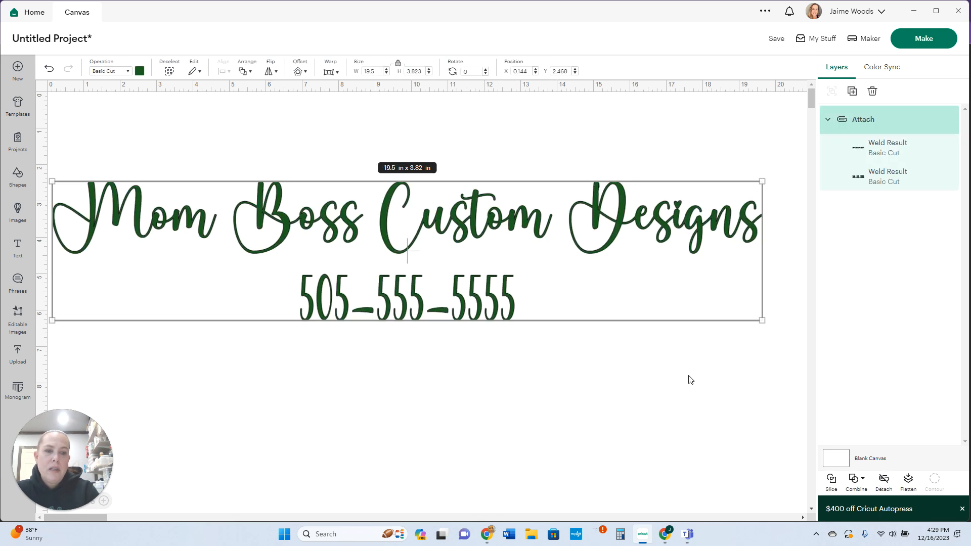
{"action": "left_click", "coordinate": [51, 71]}
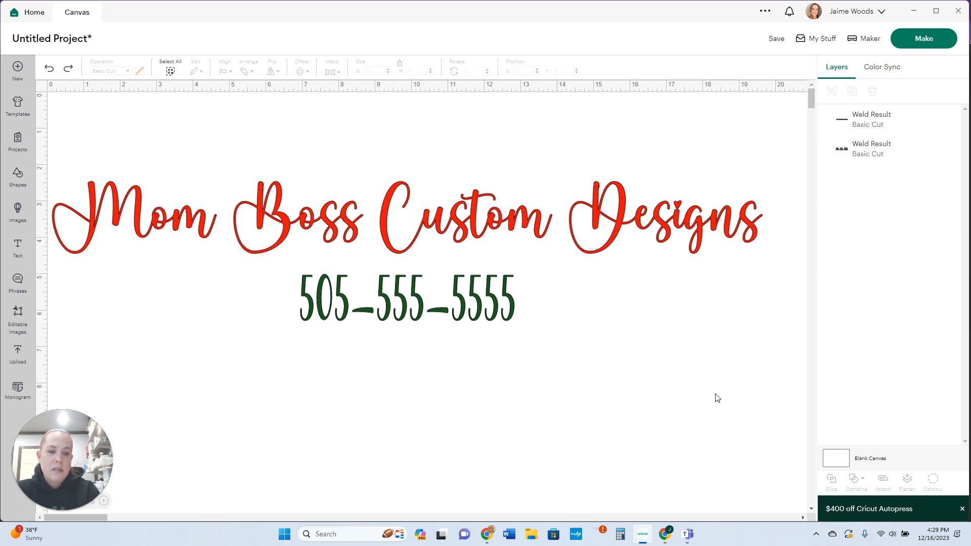
{"action": "key", "text": "ctrl+a"}
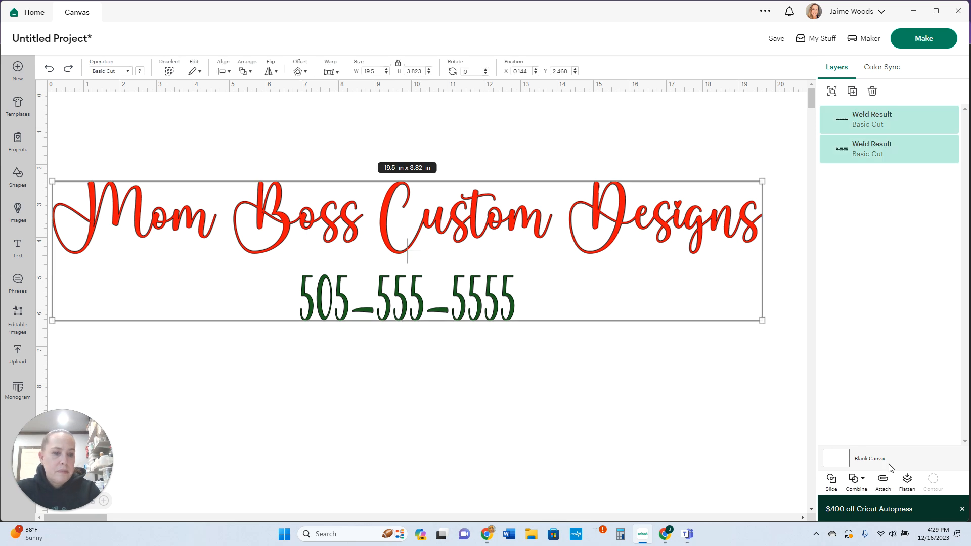
{"action": "left_click", "coordinate": [863, 481]}
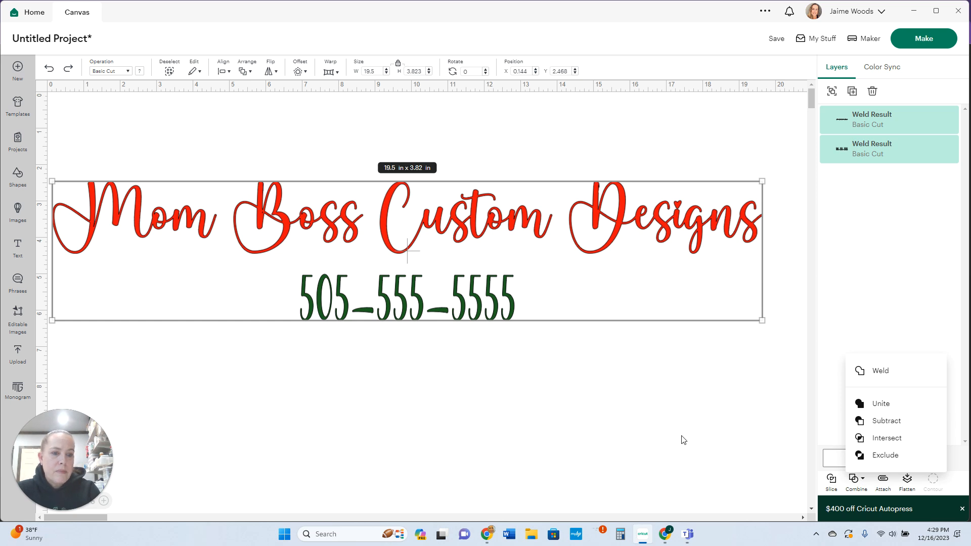
{"action": "left_click", "coordinate": [464, 387]}
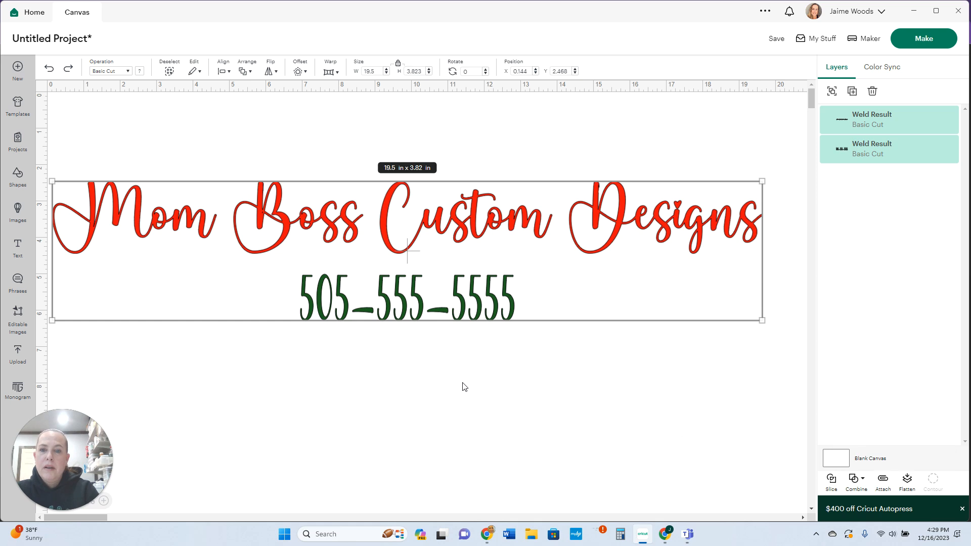
Step: Send the design to make, loading all materials on a 12 in x 24 in mat and remembering this selection
{"action": "left_click", "coordinate": [924, 41]}
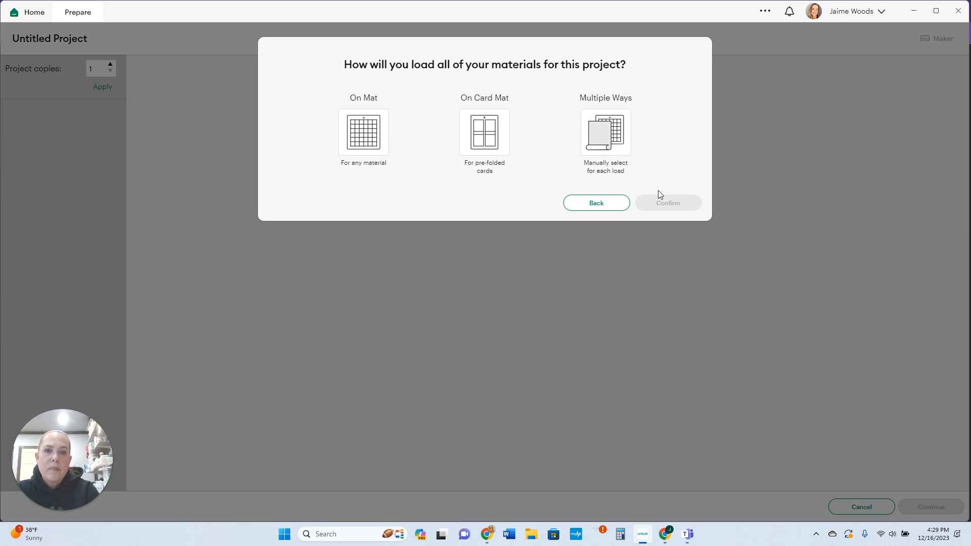
{"action": "left_click", "coordinate": [369, 127]}
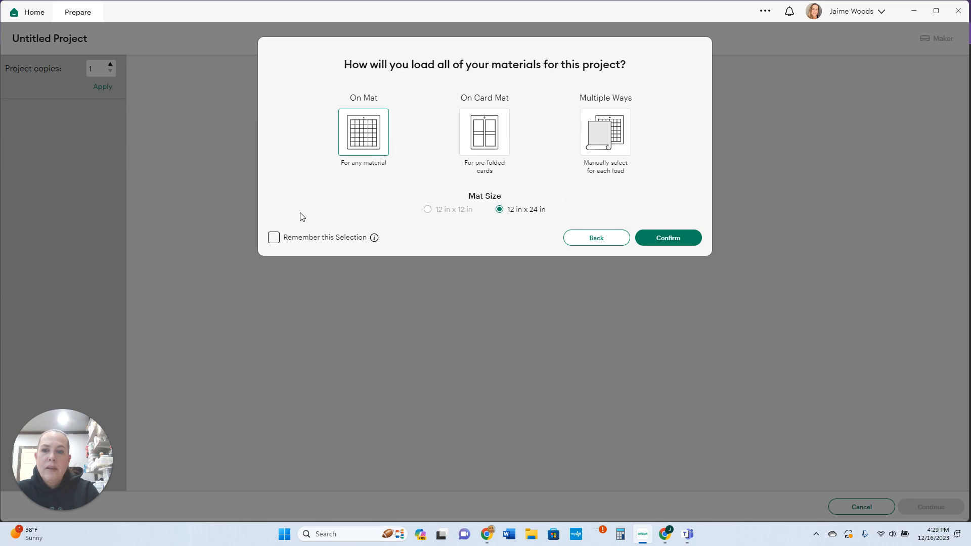
{"action": "left_click", "coordinate": [273, 240]}
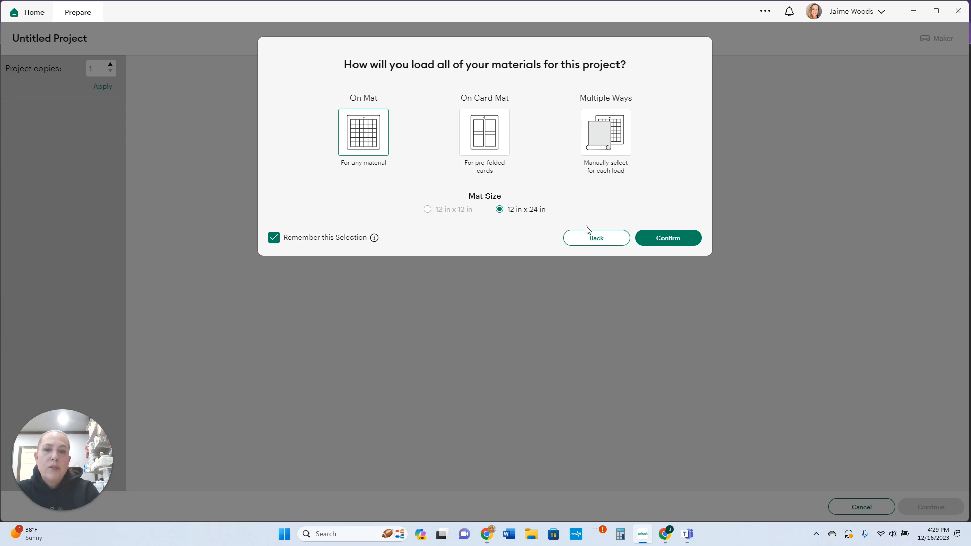
{"action": "left_click", "coordinate": [661, 243]}
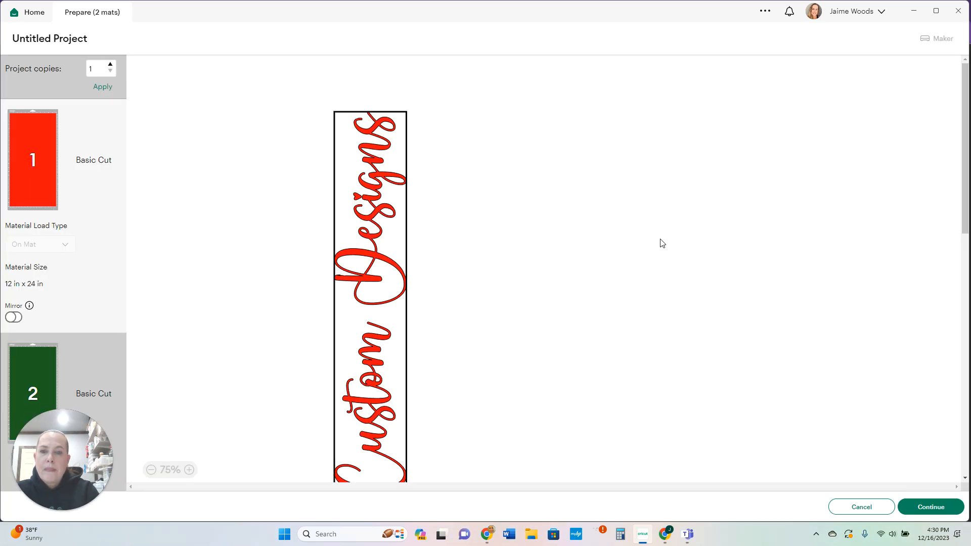
Step: Examine how the Mom Boss Custom Designs line is placed along the full length of the red mat
{"action": "scroll", "coordinate": [536, 209], "scroll_direction": "down", "scroll_amount": 2}
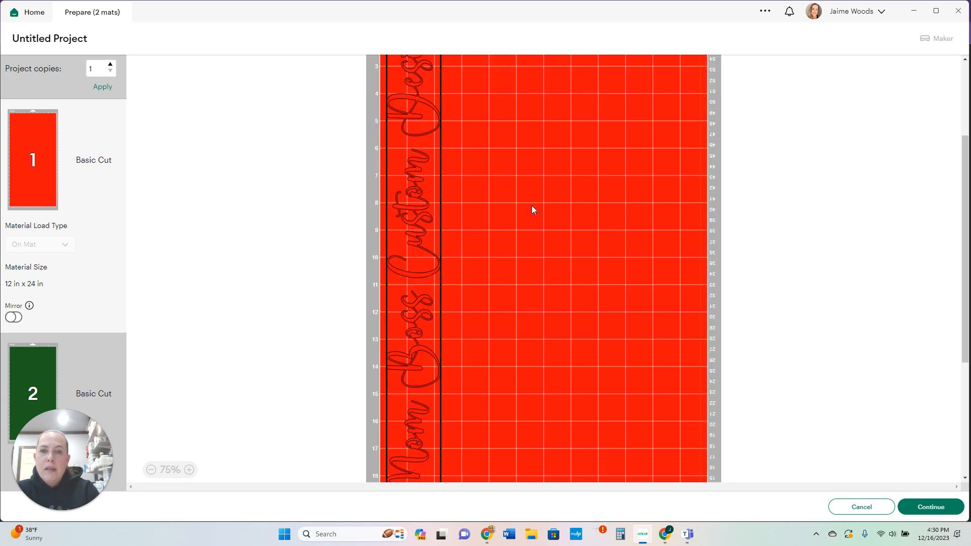
{"action": "scroll", "coordinate": [532, 207], "scroll_direction": "down", "scroll_amount": 5}
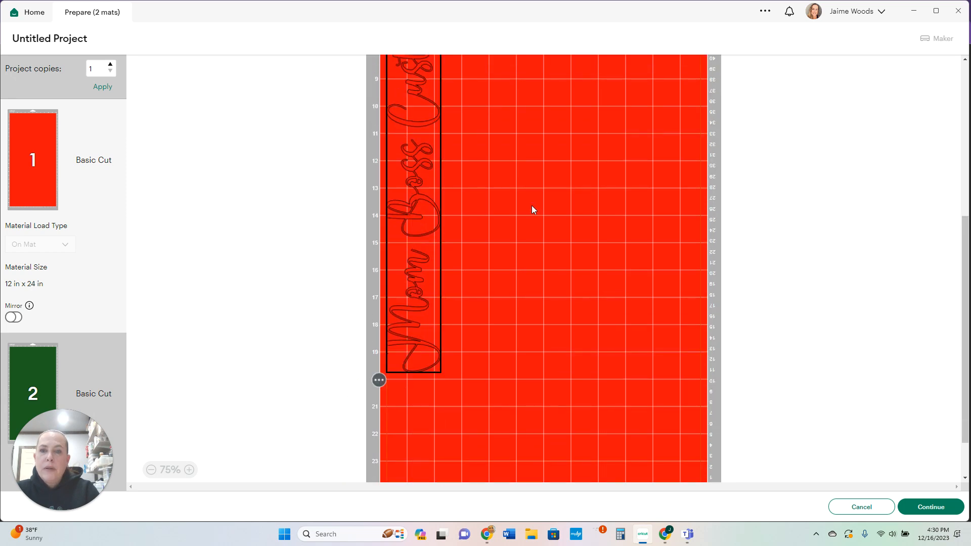
{"action": "scroll", "coordinate": [532, 210], "scroll_direction": "down", "scroll_amount": 1}
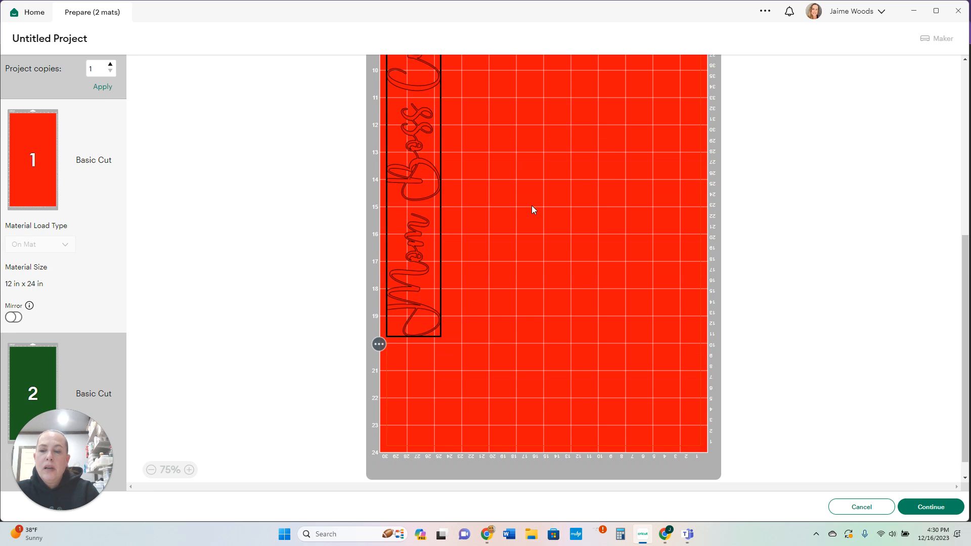
{"action": "scroll", "coordinate": [532, 210], "scroll_direction": "up", "scroll_amount": 8}
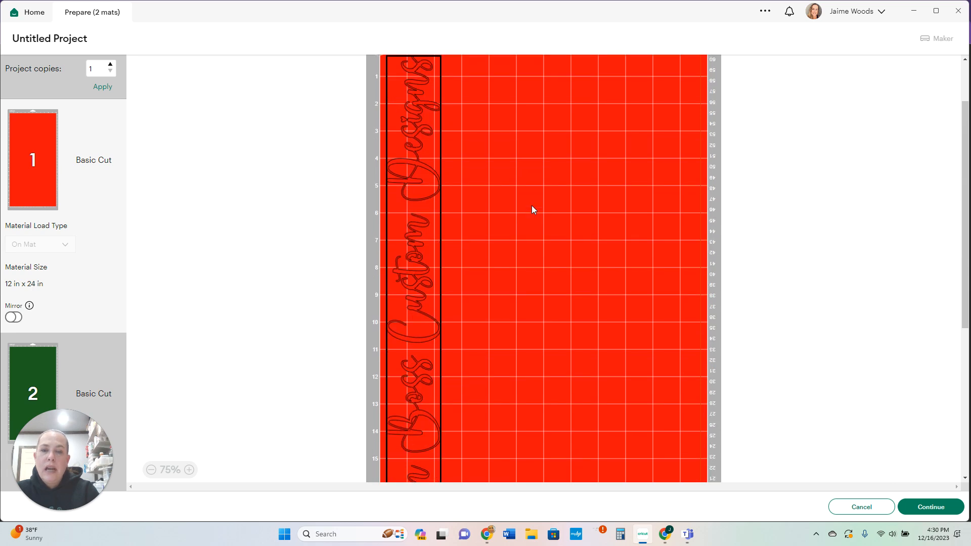
{"action": "scroll", "coordinate": [532, 210], "scroll_direction": "up", "scroll_amount": 2}
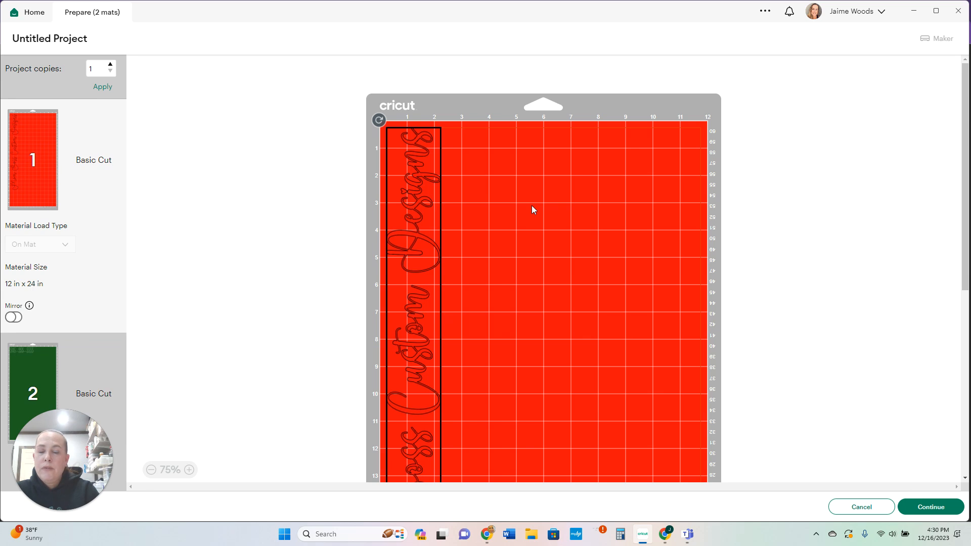
{"action": "scroll", "coordinate": [533, 210], "scroll_direction": "down", "scroll_amount": 1}
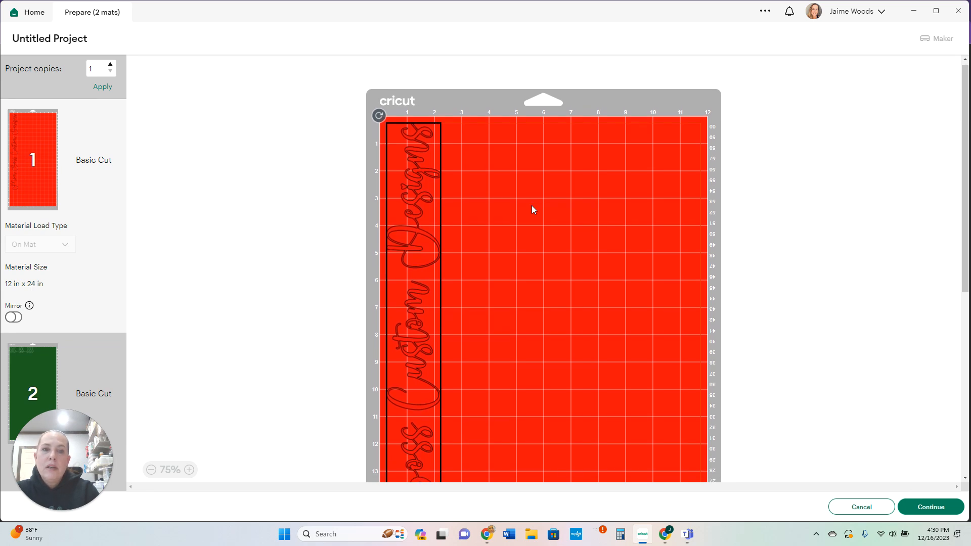
{"action": "scroll", "coordinate": [532, 207], "scroll_direction": "down", "scroll_amount": 10}
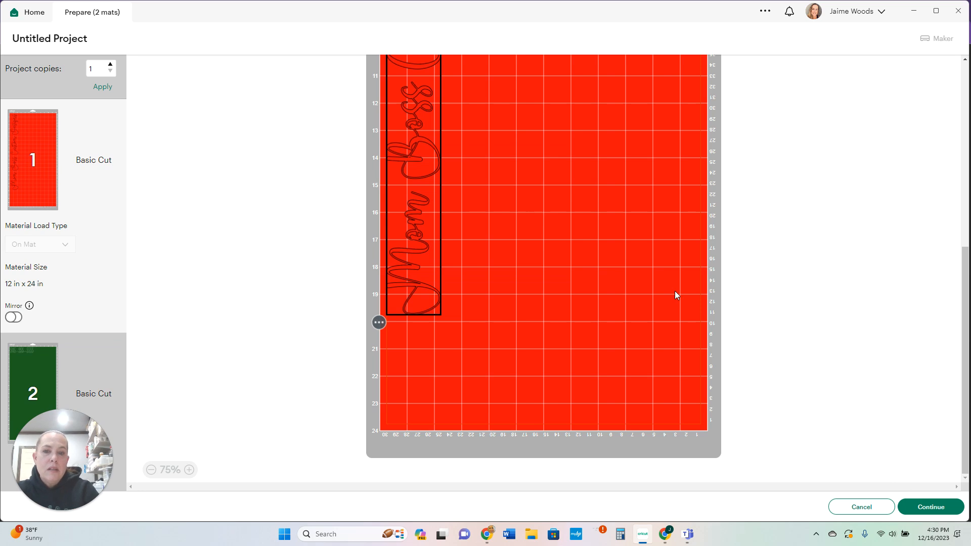
{"action": "scroll", "coordinate": [501, 282], "scroll_direction": "up", "scroll_amount": 10}
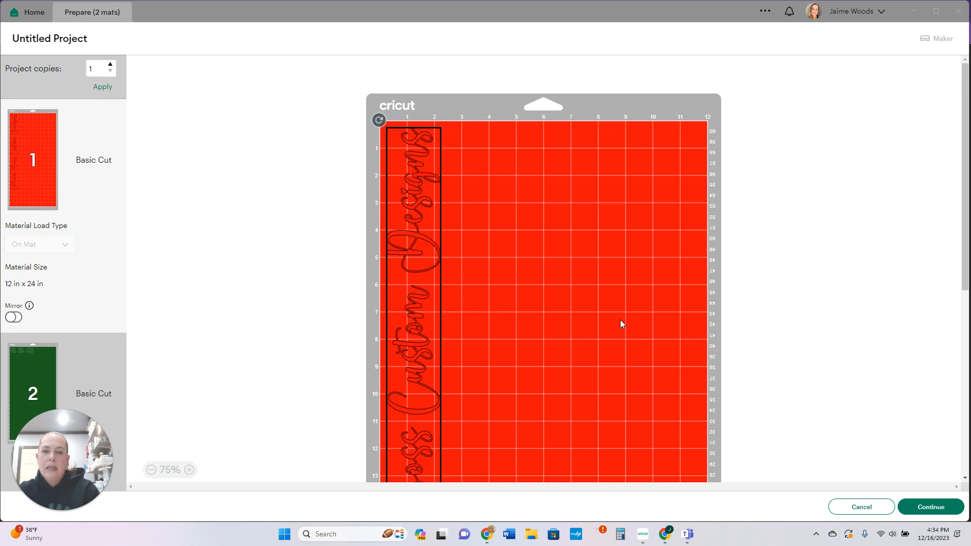
{"action": "scroll", "coordinate": [713, 370], "scroll_direction": "down", "scroll_amount": 2}
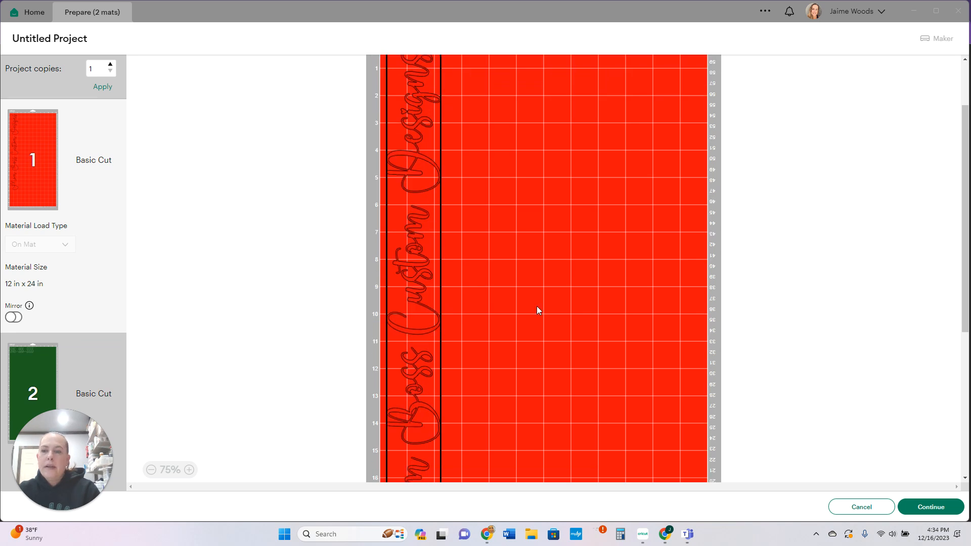
Step: Set the material size of the green phone number mat to 12 in x 12 in
{"action": "left_click", "coordinate": [29, 362]}
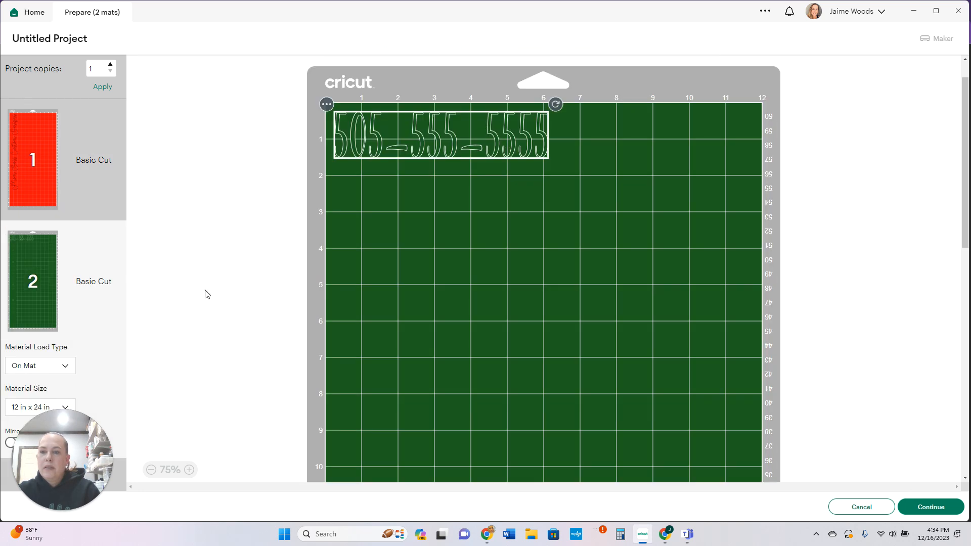
{"action": "scroll", "coordinate": [205, 295], "scroll_direction": "down", "scroll_amount": 1}
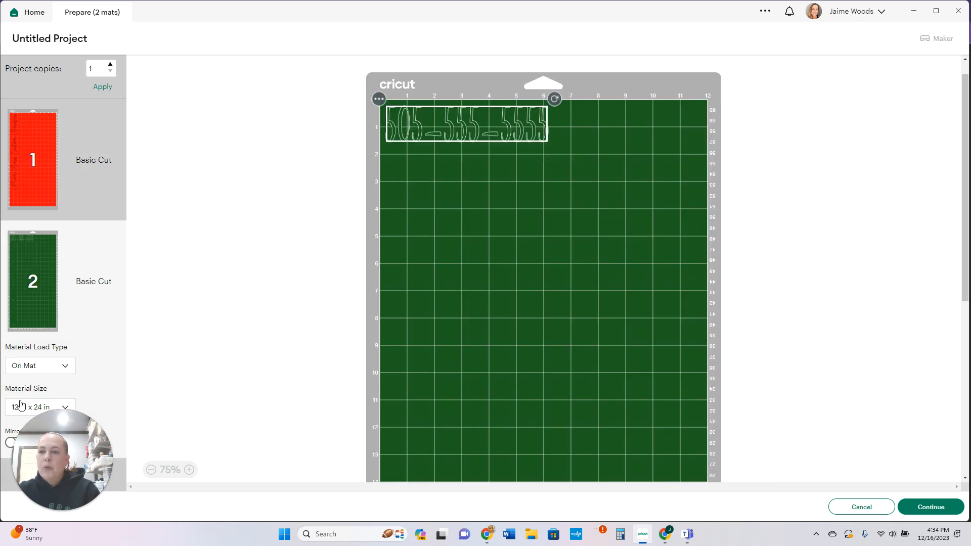
{"action": "left_click", "coordinate": [19, 412]}
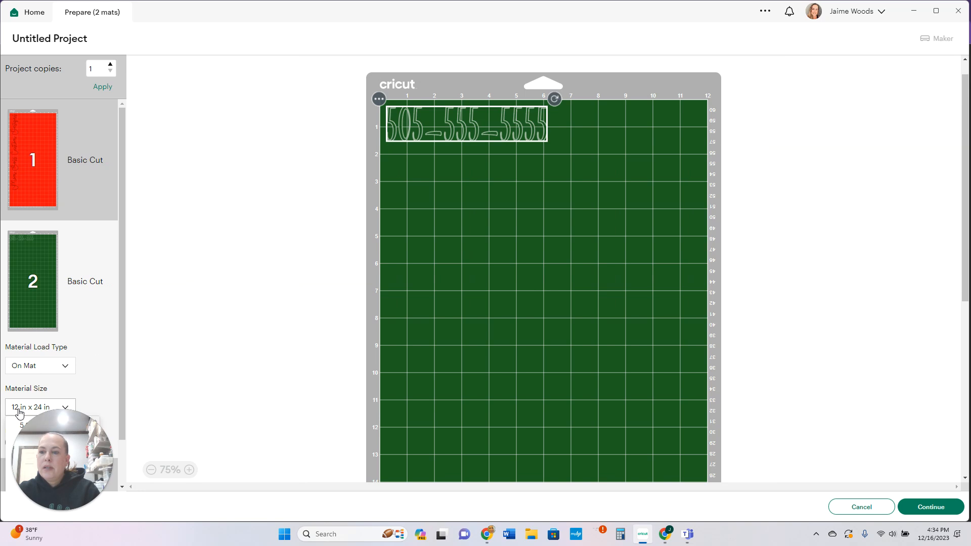
{"action": "scroll", "coordinate": [19, 412], "scroll_direction": "down", "scroll_amount": 5}
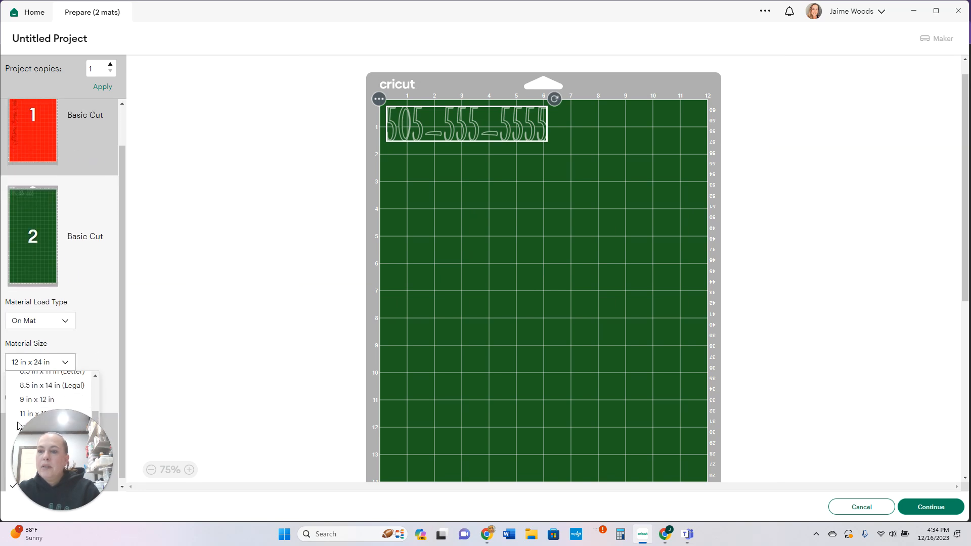
{"action": "left_click", "coordinate": [17, 427]}
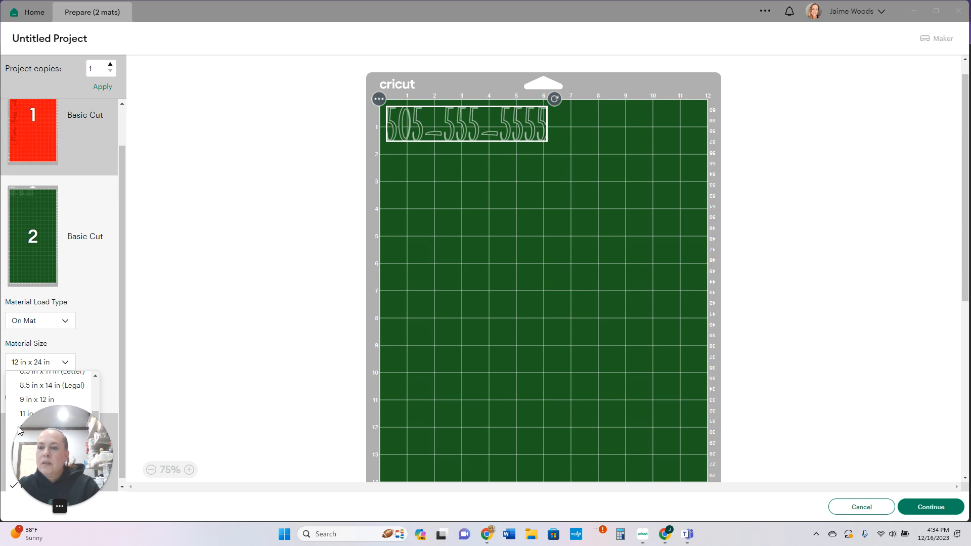
{"action": "left_click_drag", "start_coordinate": [38, 421], "coordinate": [50, 278]}
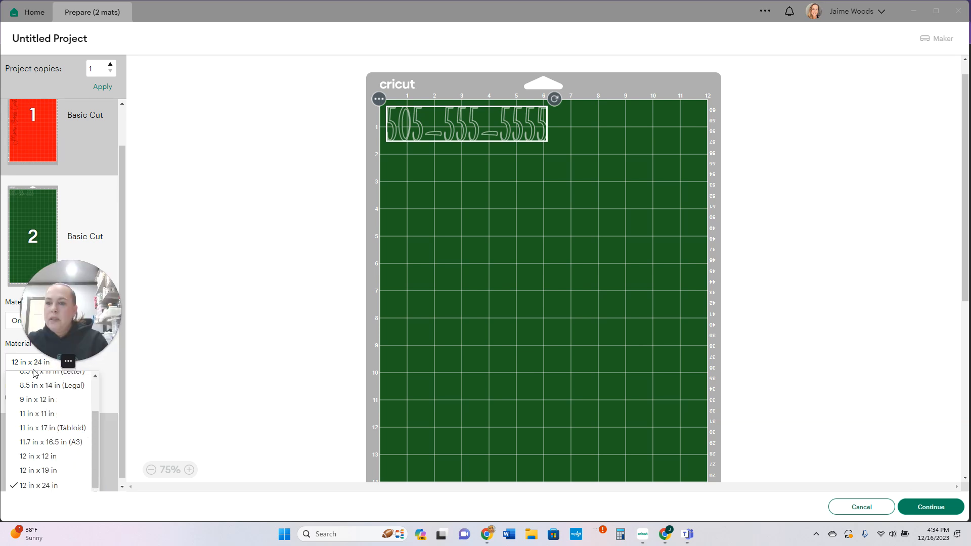
{"action": "left_click", "coordinate": [37, 458]}
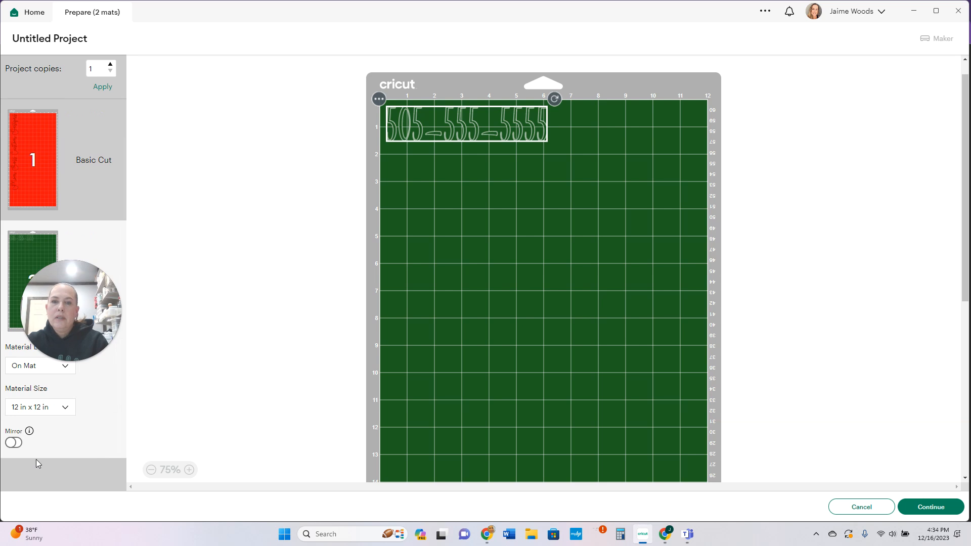